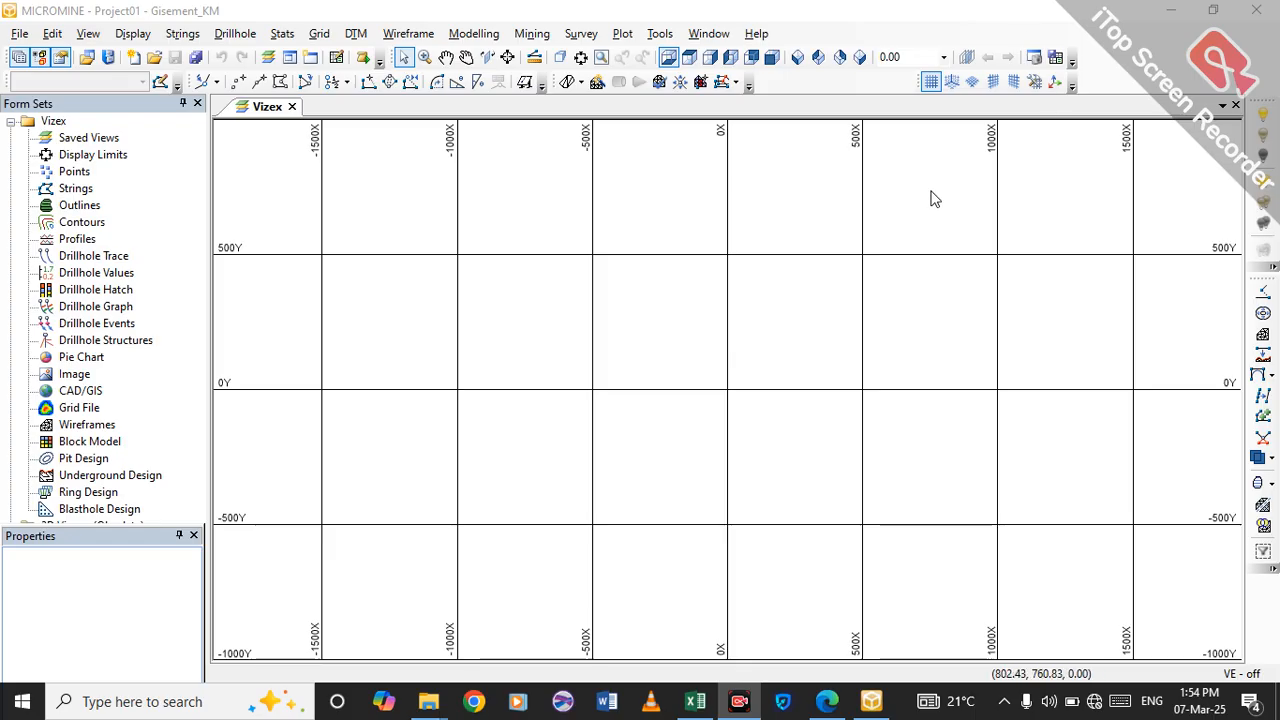
# Open the Access database Base de données1 from the Module II Création d'un Projet folder and dismiss the Office activation dialog.
pyautogui.moveTo(428, 701)
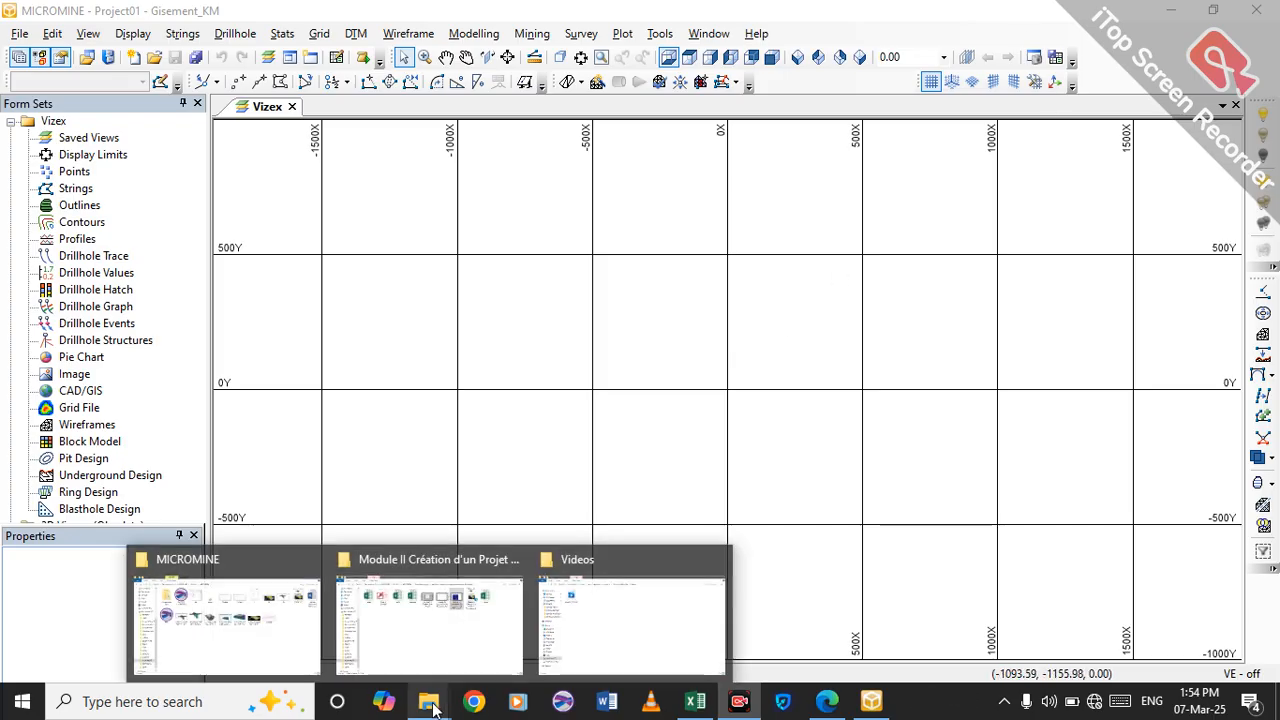
pyautogui.click(425, 644)
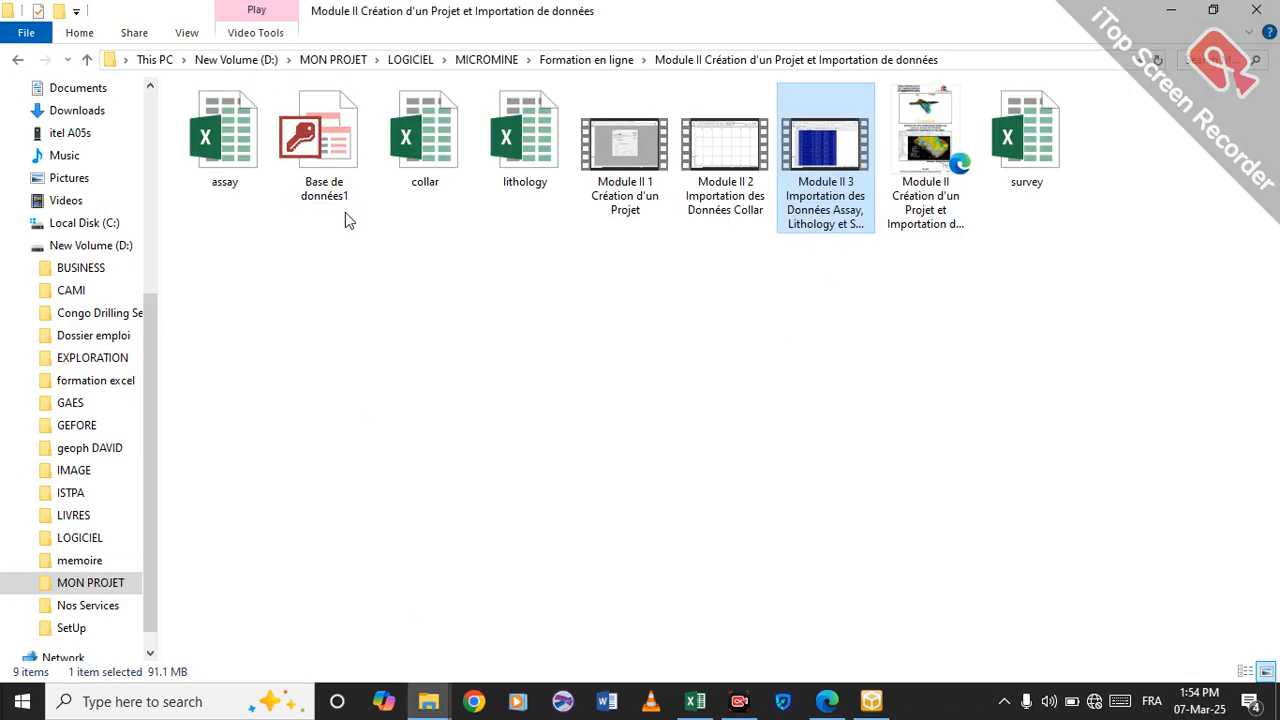
pyautogui.click(338, 147)
pyautogui.doubleClick(338, 147)
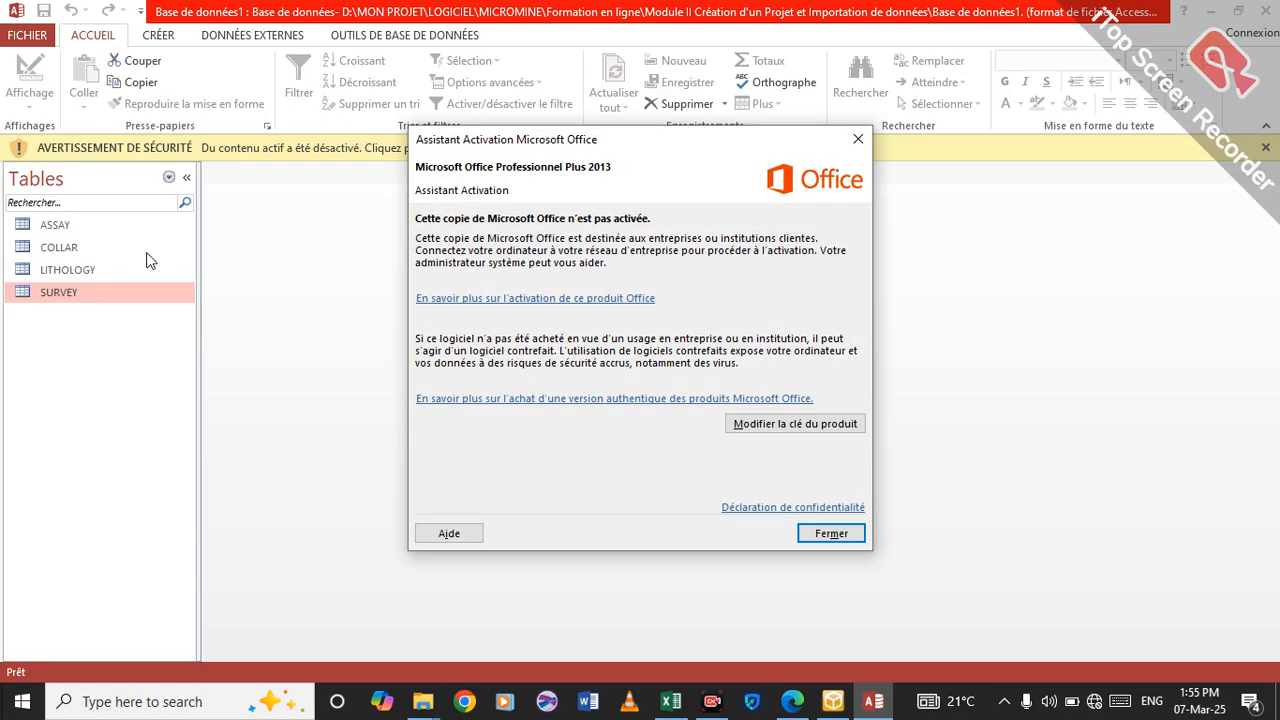
pyautogui.click(858, 139)
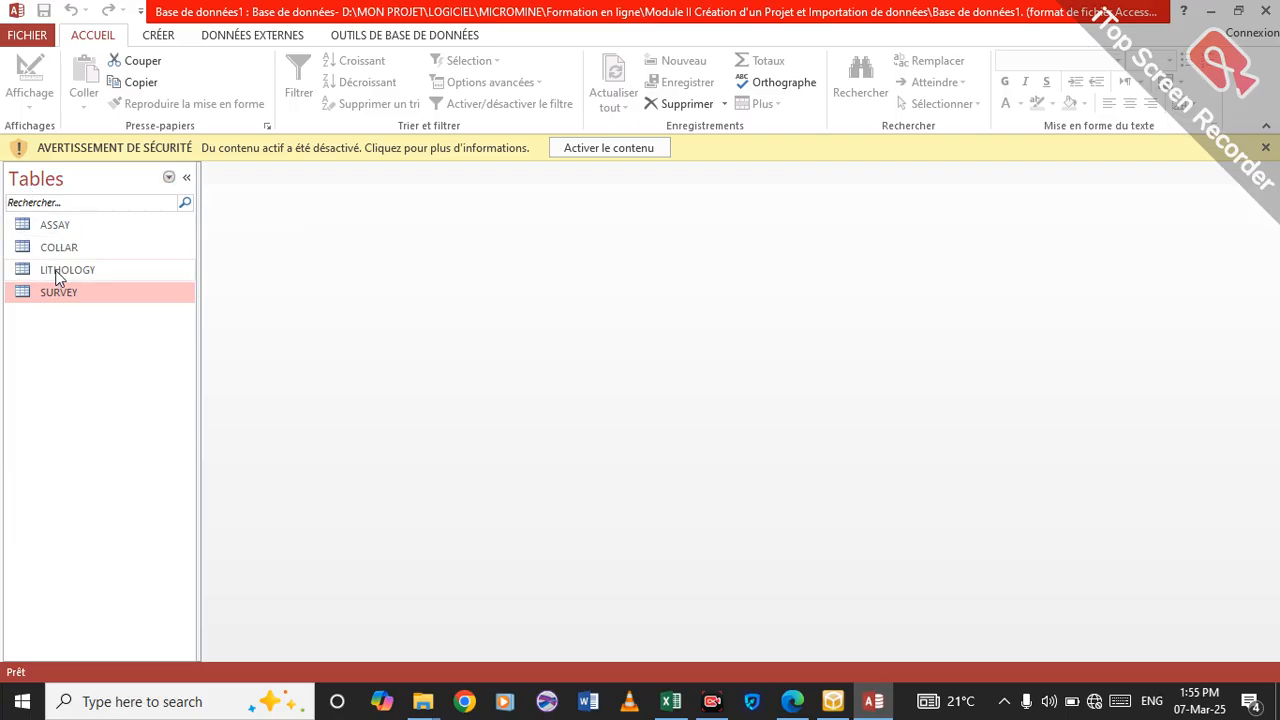
# Start an Excel spreadsheet import into the database and browse for the source file in D:\MON PROJET.
pyautogui.click(247, 36)
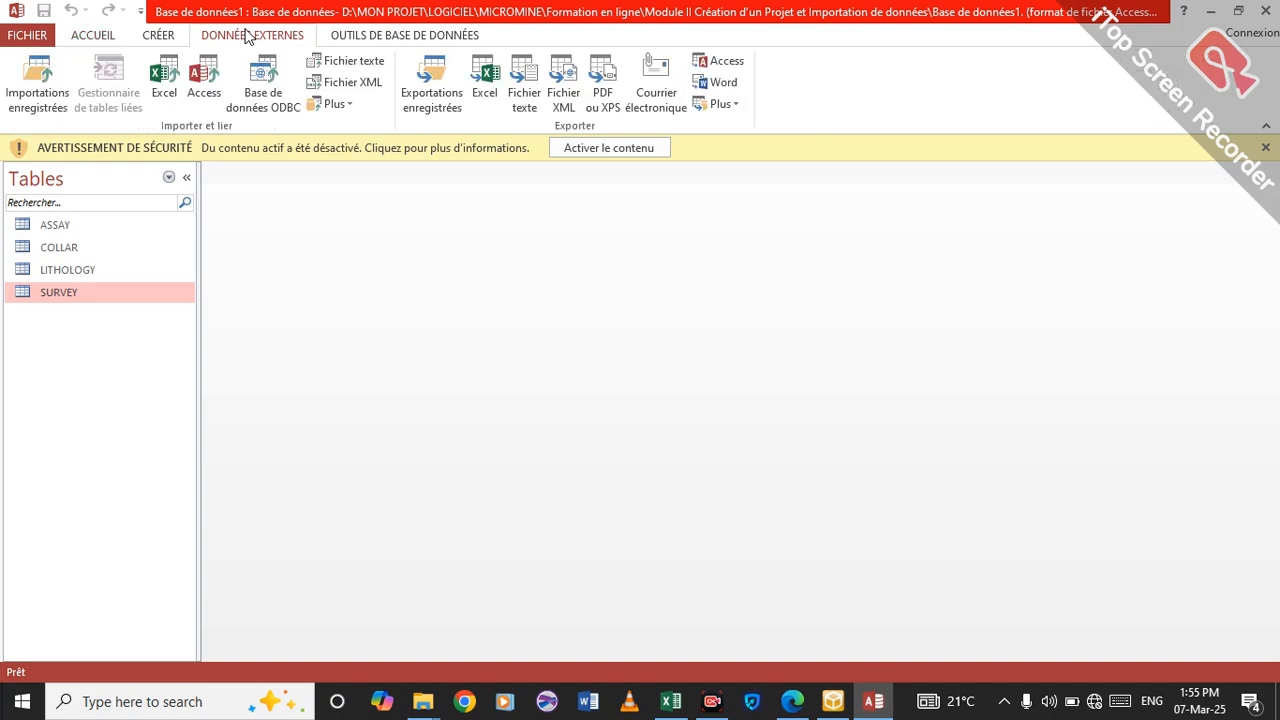
pyautogui.click(163, 90)
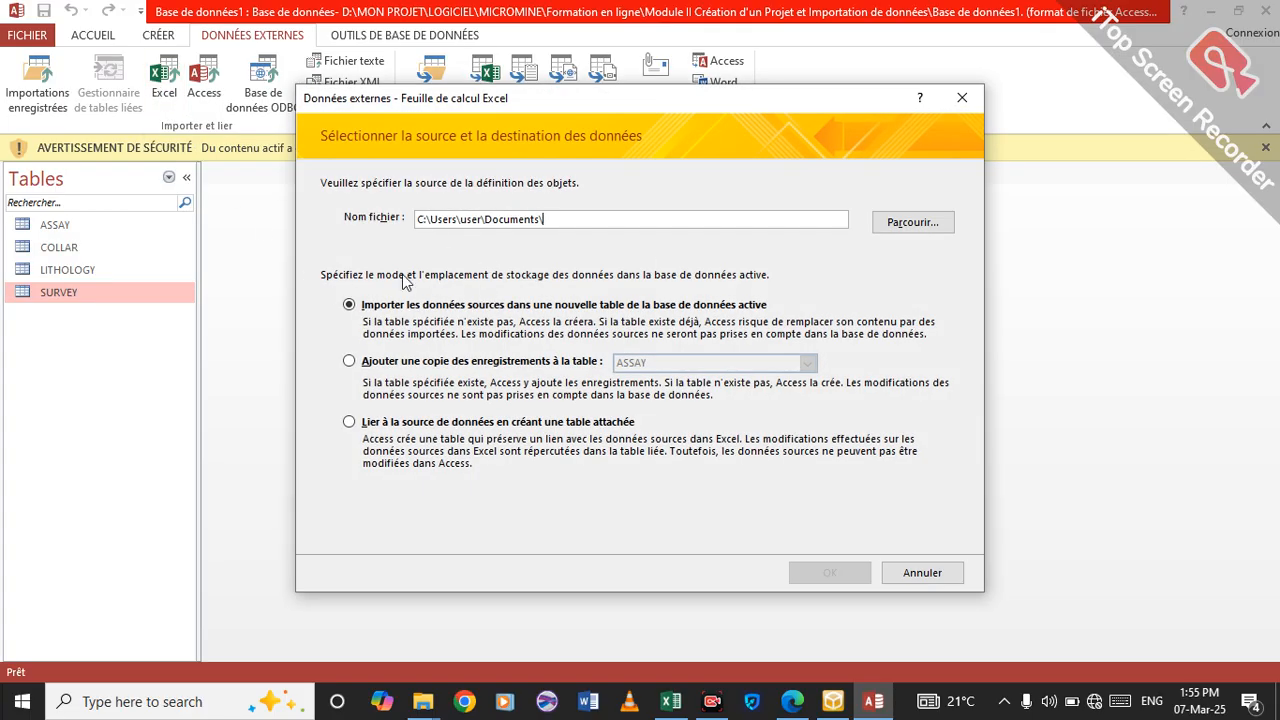
pyautogui.click(913, 222)
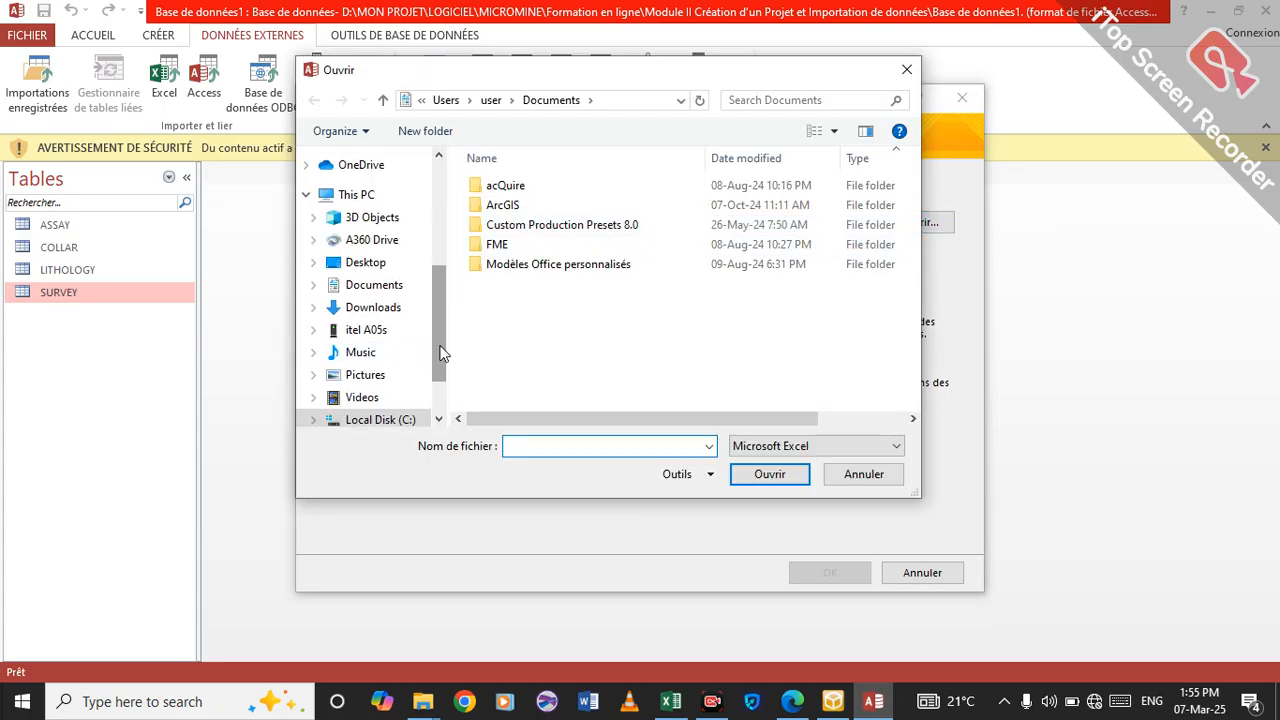
pyautogui.scroll(-2, 443, 352)
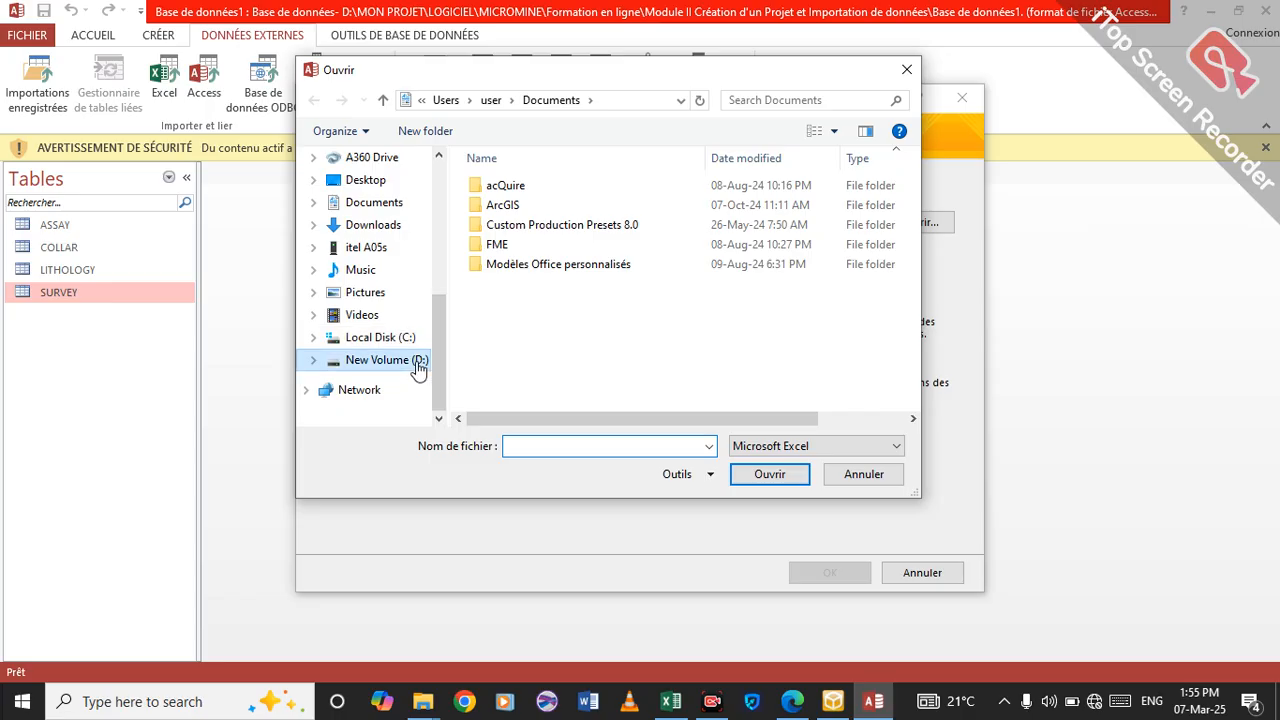
pyautogui.click(416, 363)
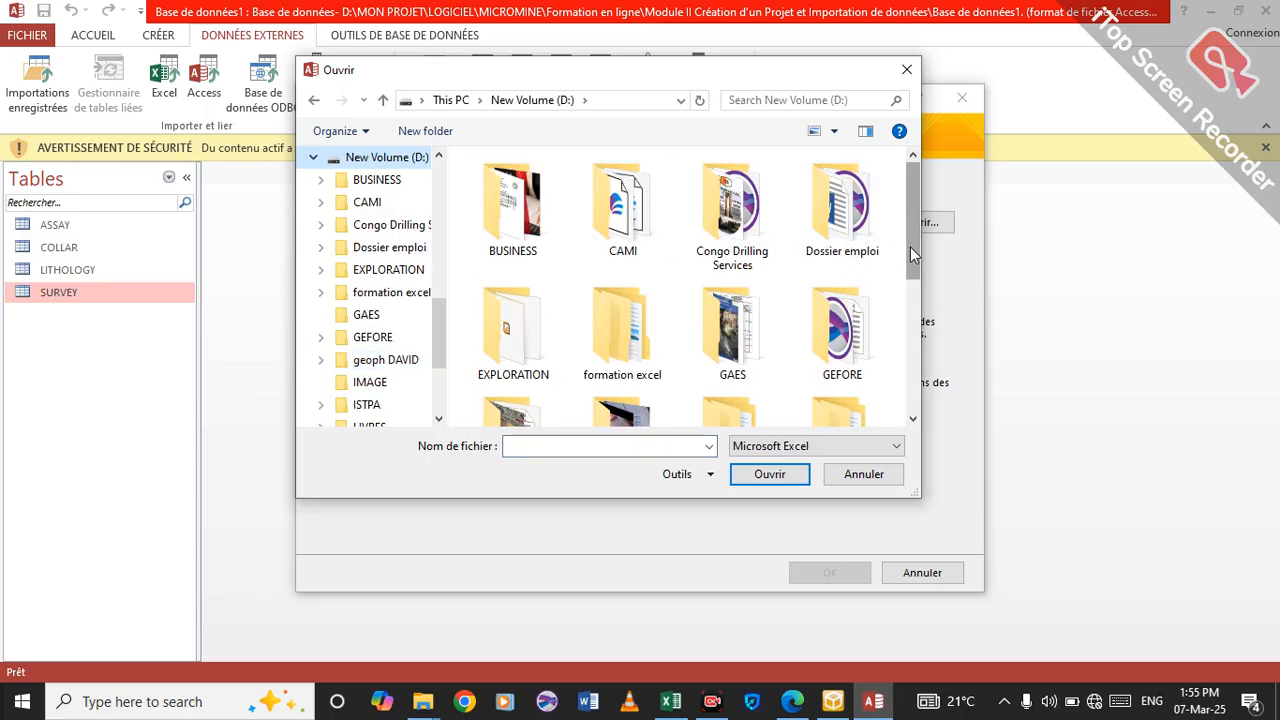
pyautogui.moveTo(910, 247); pyautogui.dragTo(910, 329)
pyautogui.doubleClick(731, 318)
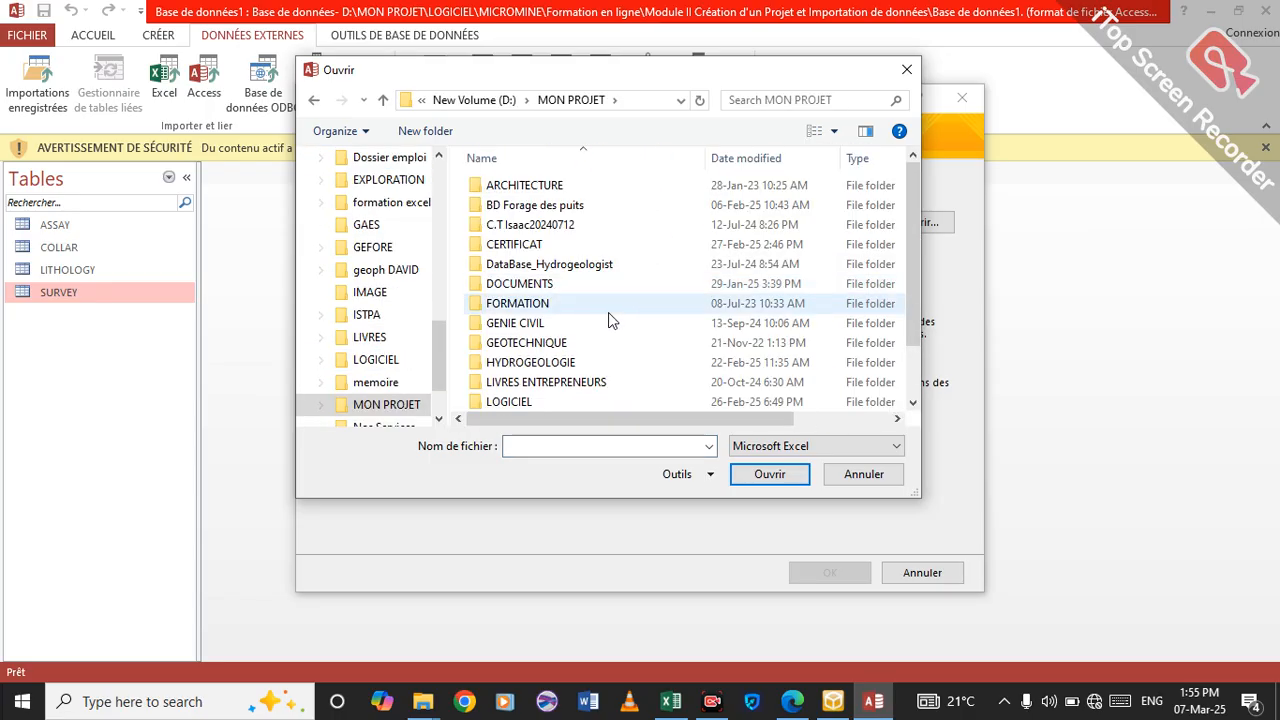
# Browse to the LOGICIEL\MICROMINE\Formation en ligne folder for the source workbook.
pyautogui.click(521, 401)
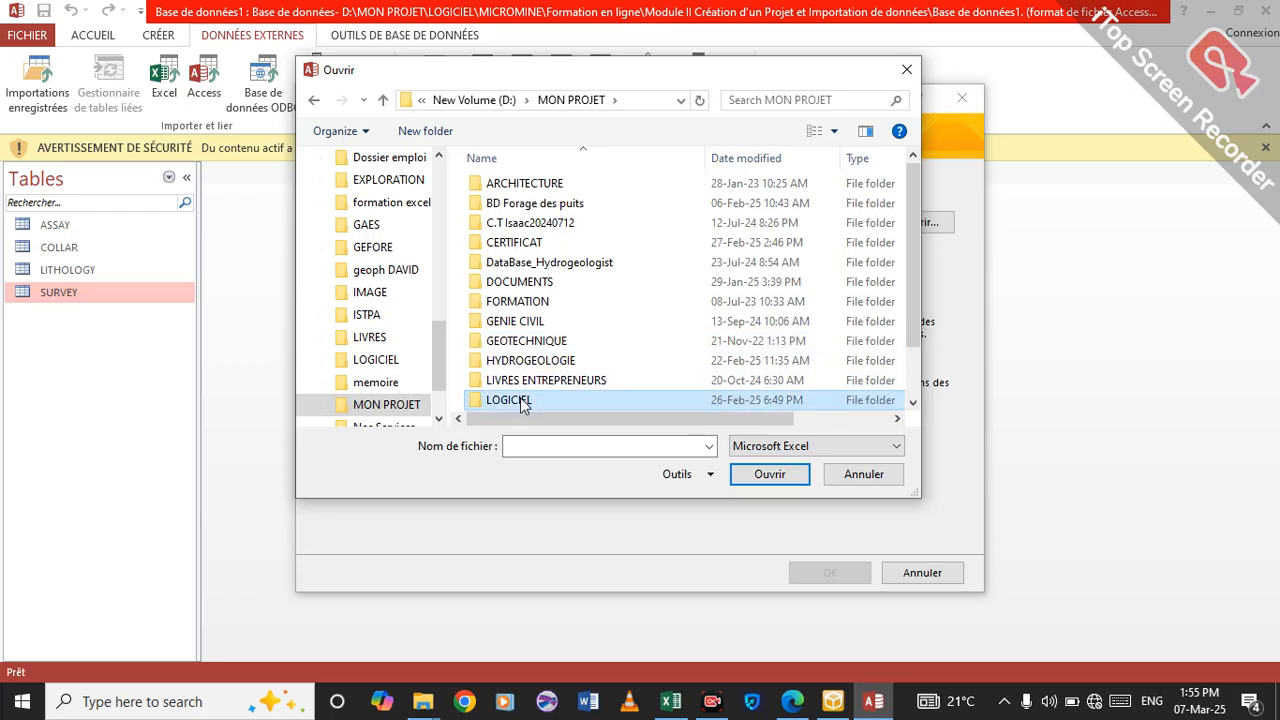
pyautogui.doubleClick(521, 401)
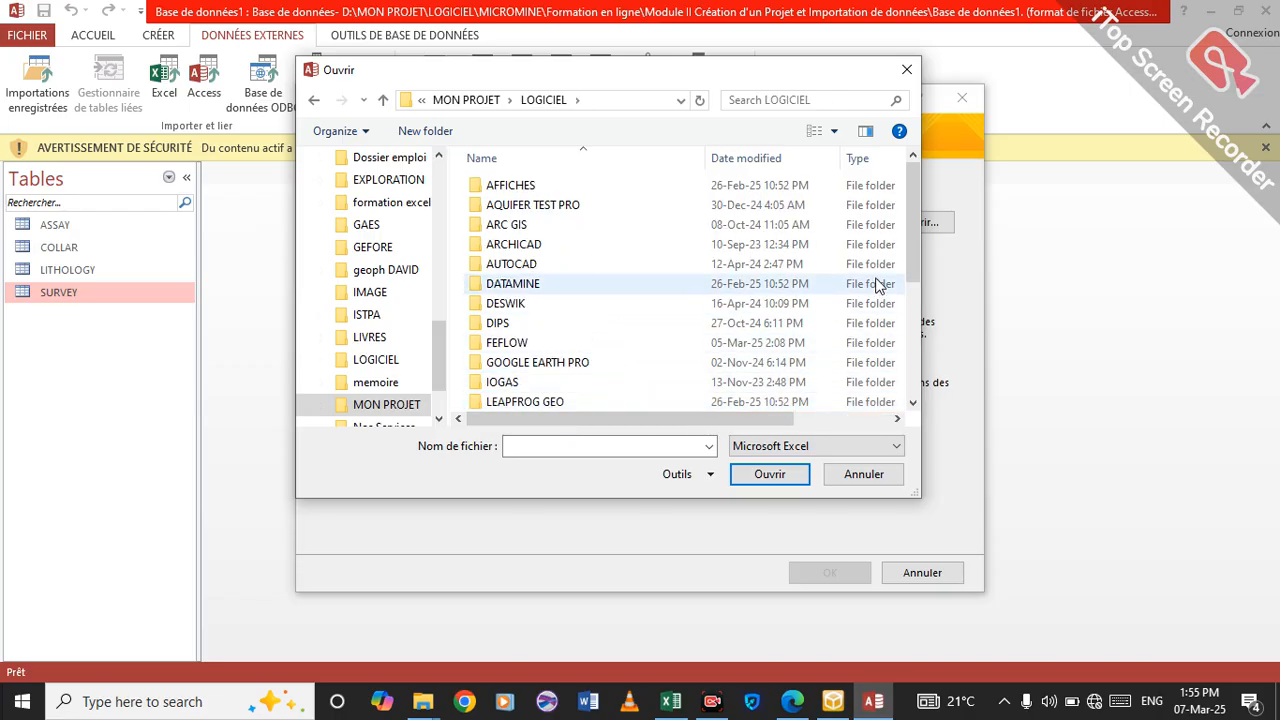
pyautogui.moveTo(909, 236); pyautogui.dragTo(910, 287)
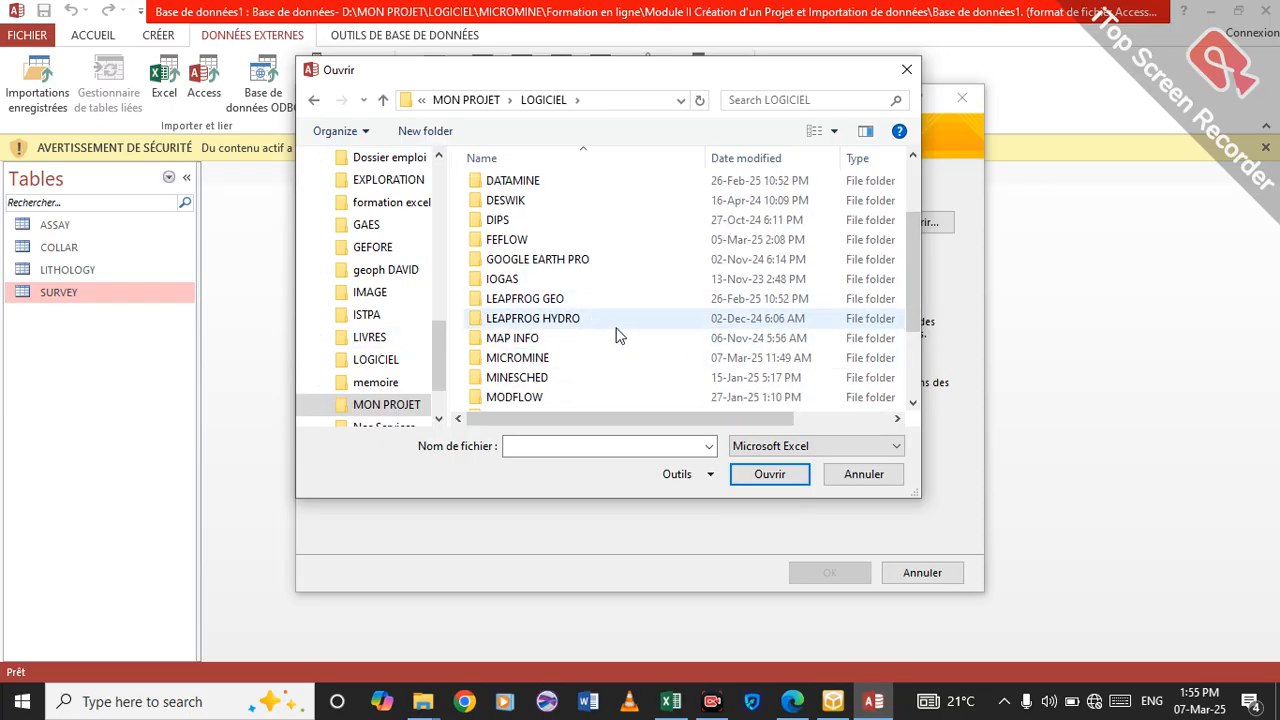
pyautogui.moveTo(918, 272); pyautogui.dragTo(929, 300)
pyautogui.click(537, 305)
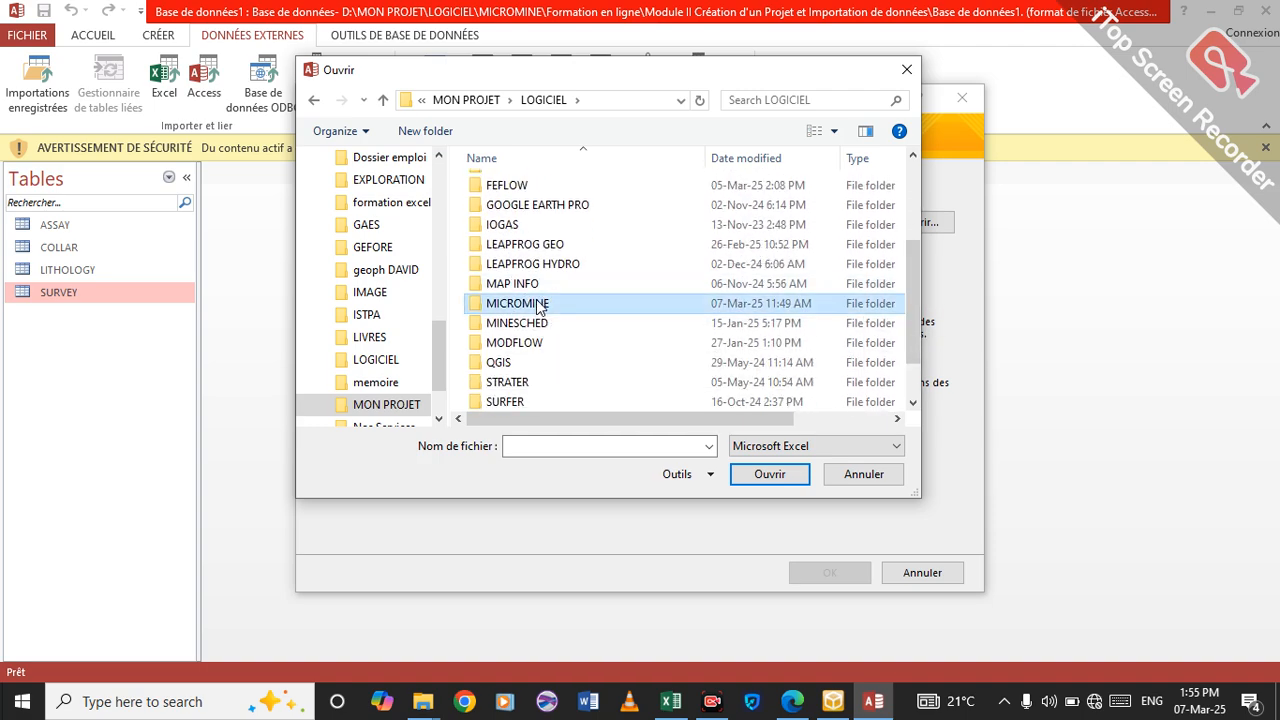
pyautogui.doubleClick(537, 305)
pyautogui.doubleClick(542, 270)
pyautogui.doubleClick(542, 206)
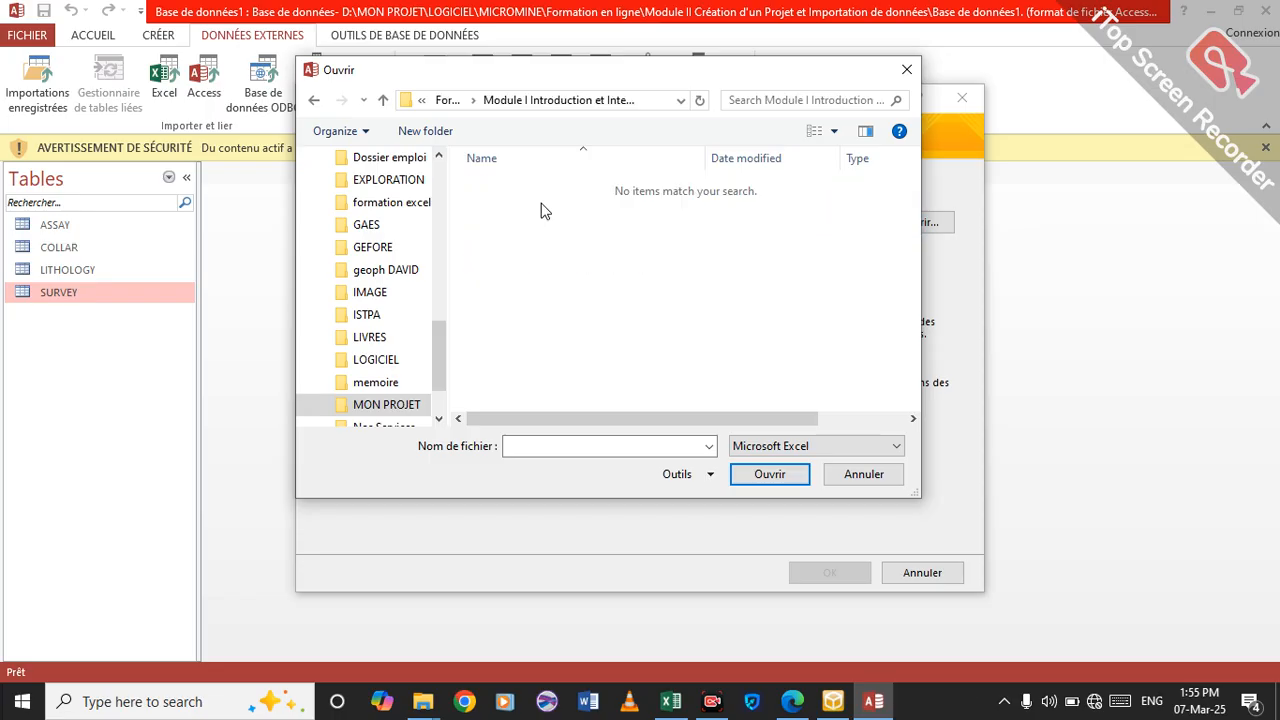
pyautogui.click(899, 447)
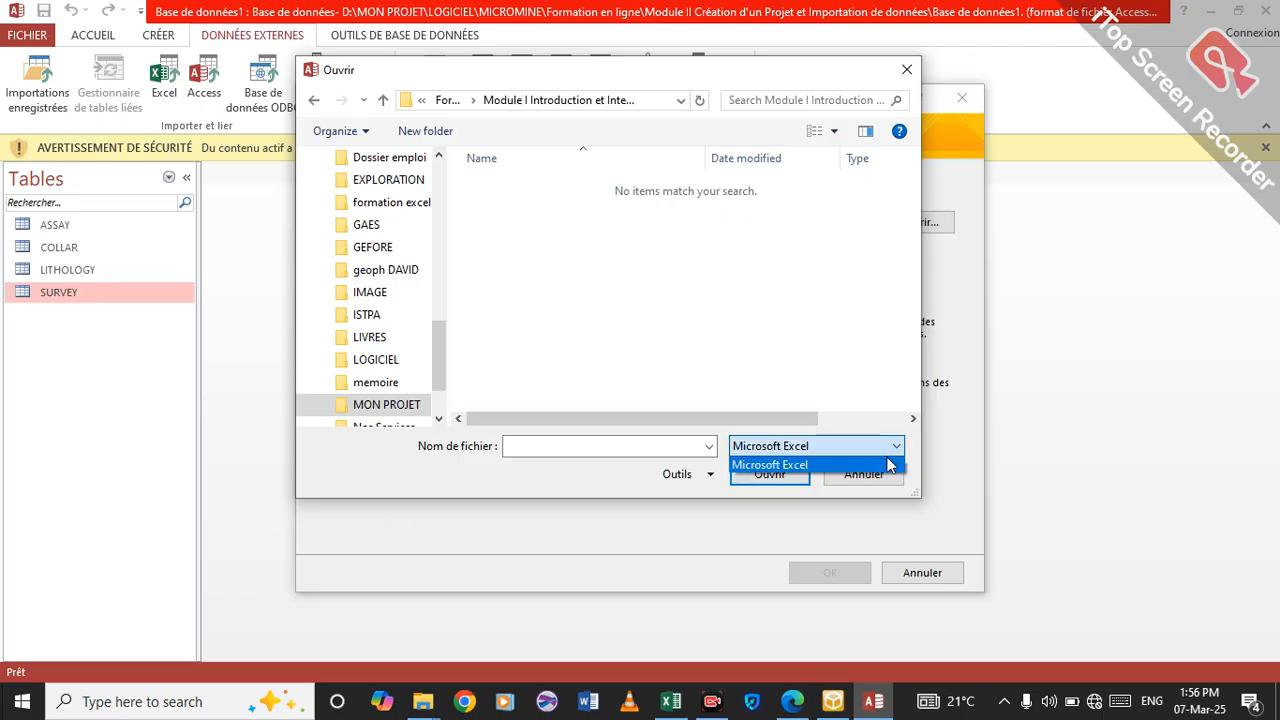
pyautogui.click(445, 104)
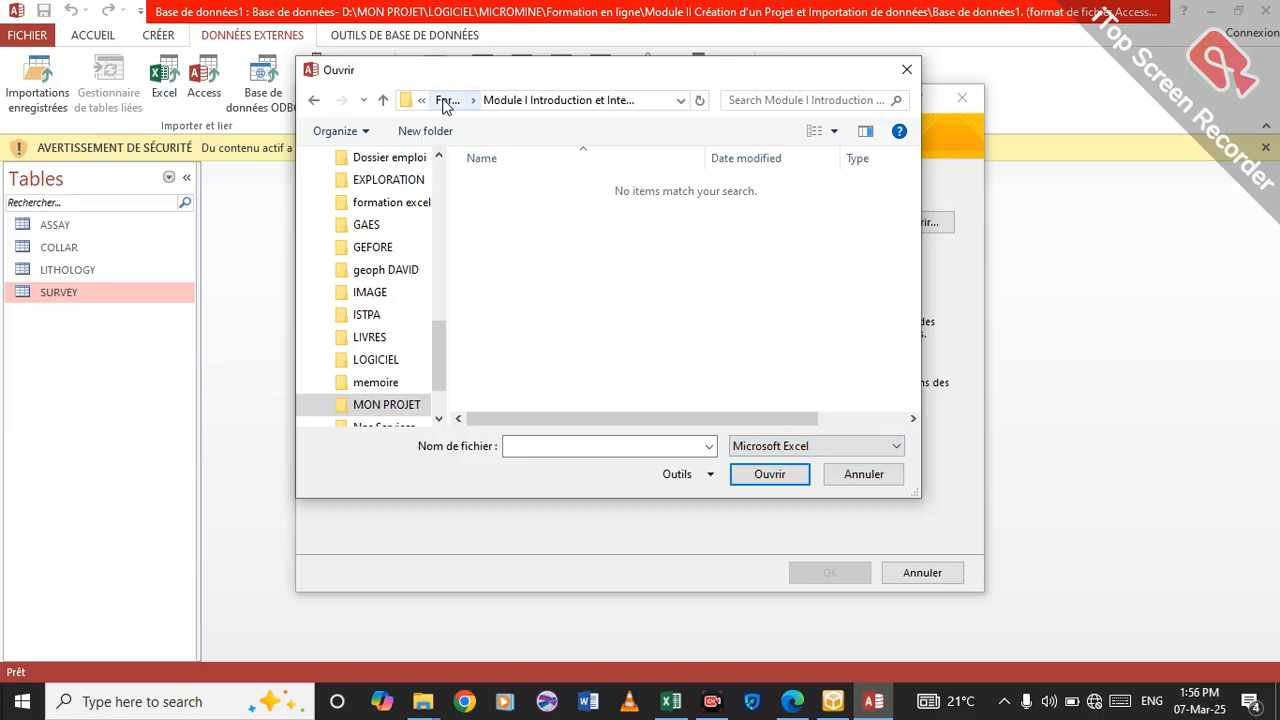
pyautogui.click(445, 104)
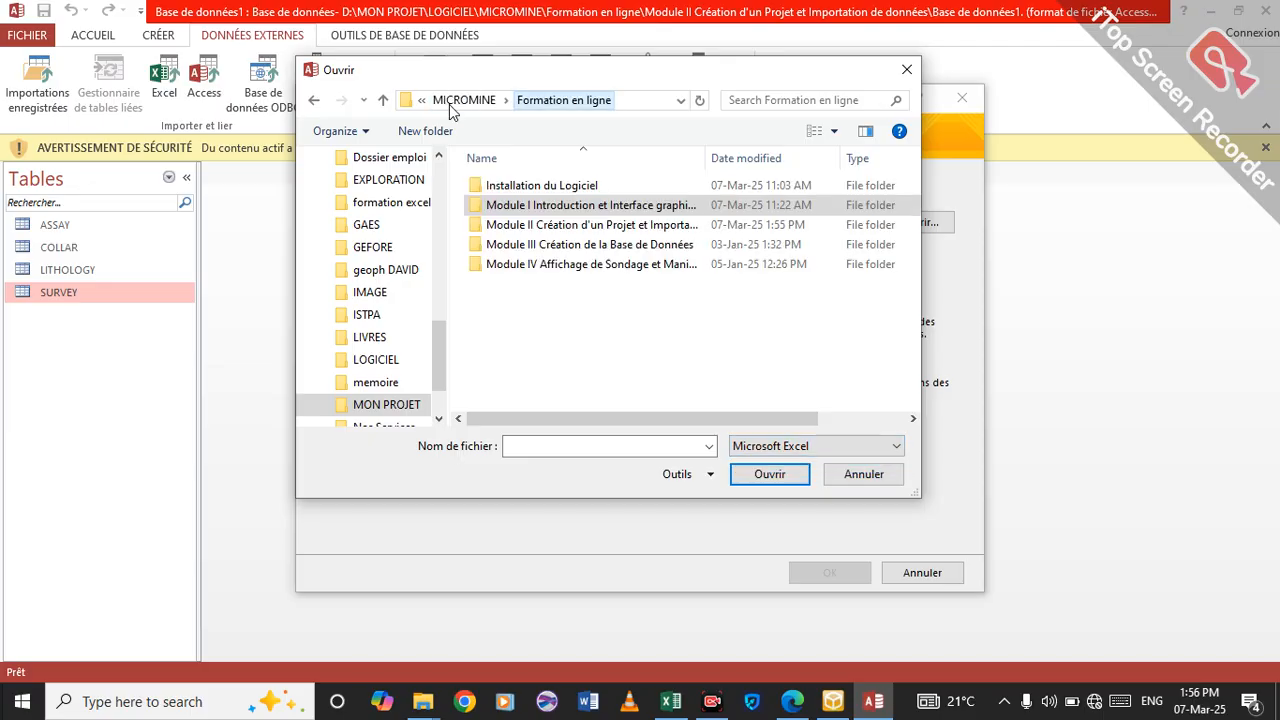
# Choose the assay workbook in the Module II Création d'un Projet folder as the import source.
pyautogui.doubleClick(545, 224)
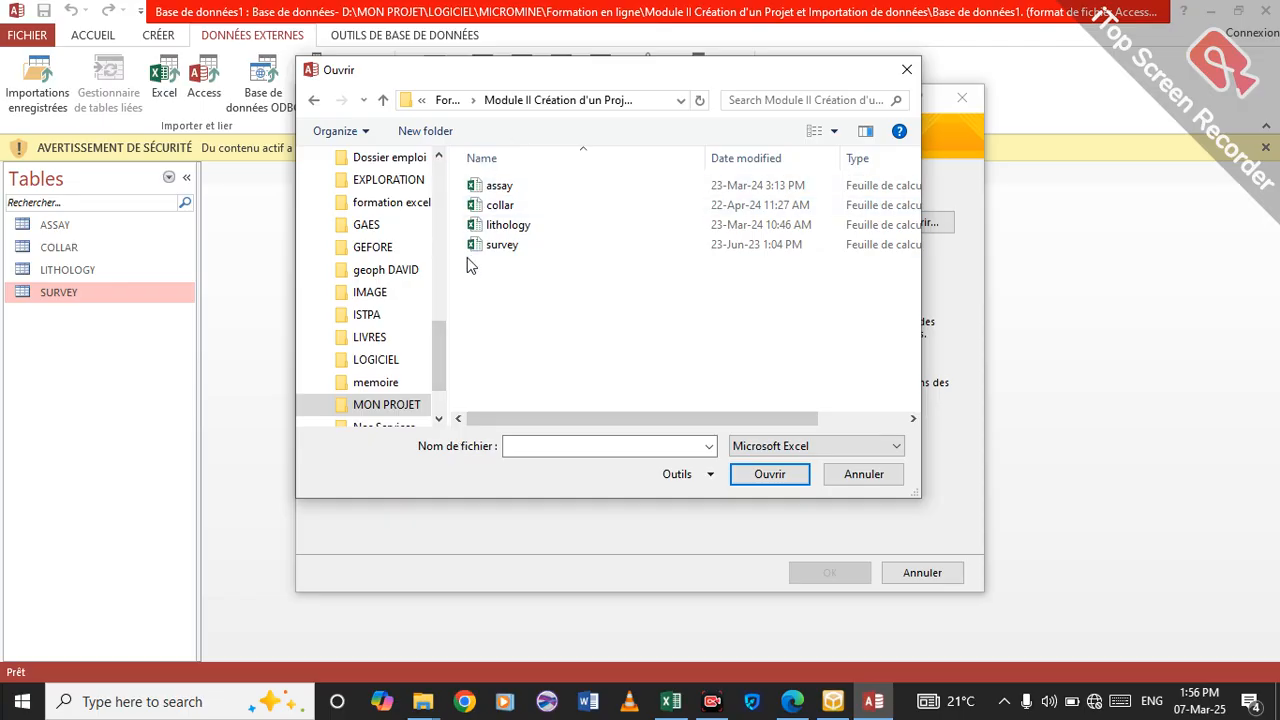
pyautogui.click(500, 186)
pyautogui.click(768, 476)
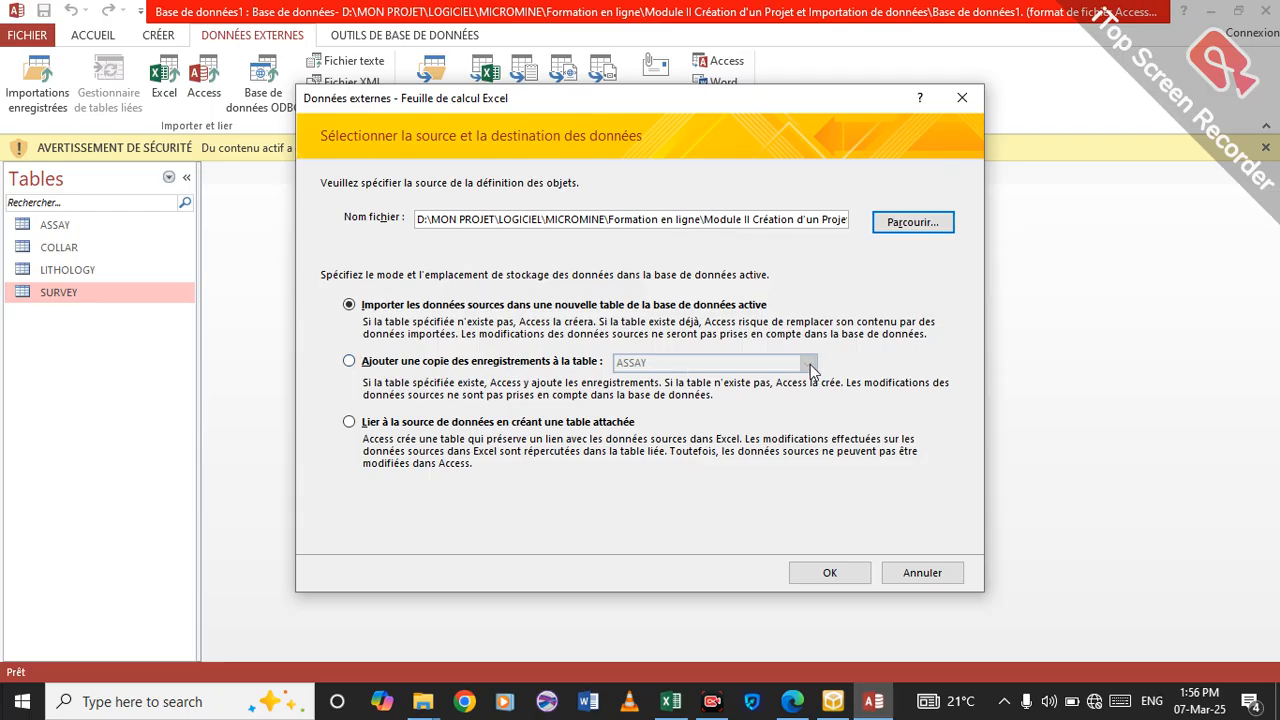
# Set the import to append the records to the ASSAY table, advance to the wizard's final page and close it without importing.
pyautogui.click(351, 361)
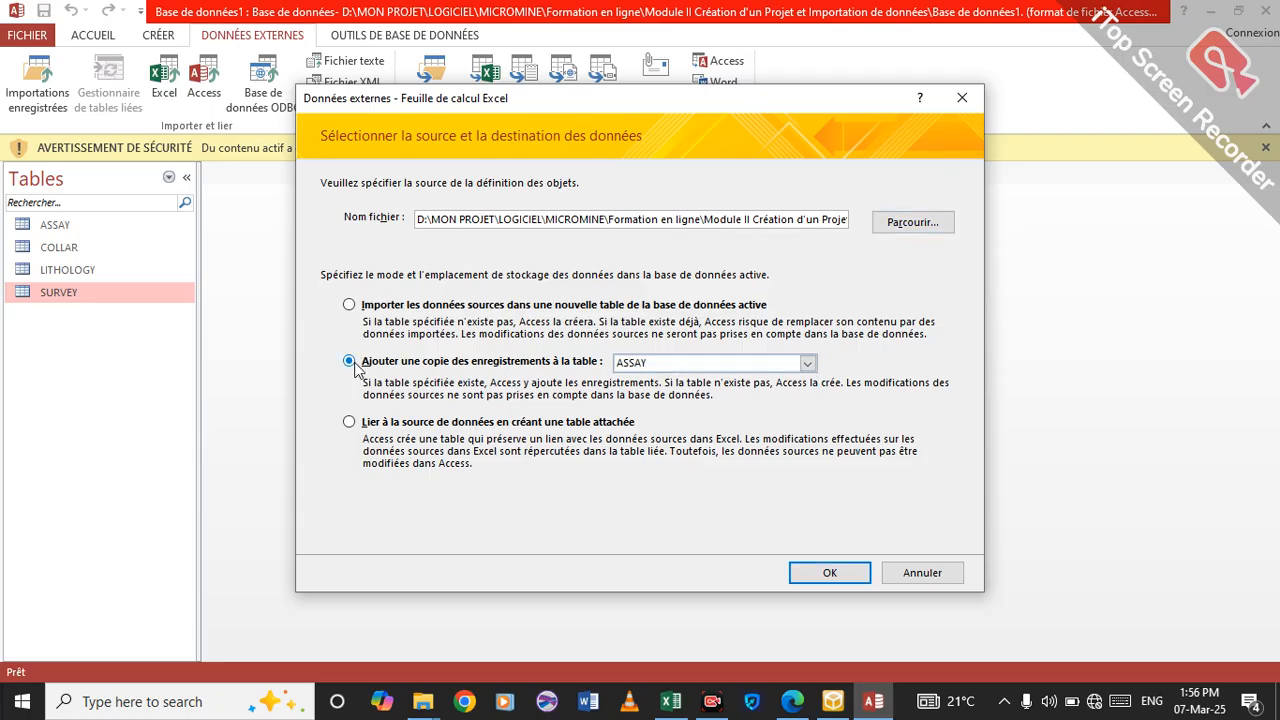
pyautogui.click(807, 364)
pyautogui.click(763, 382)
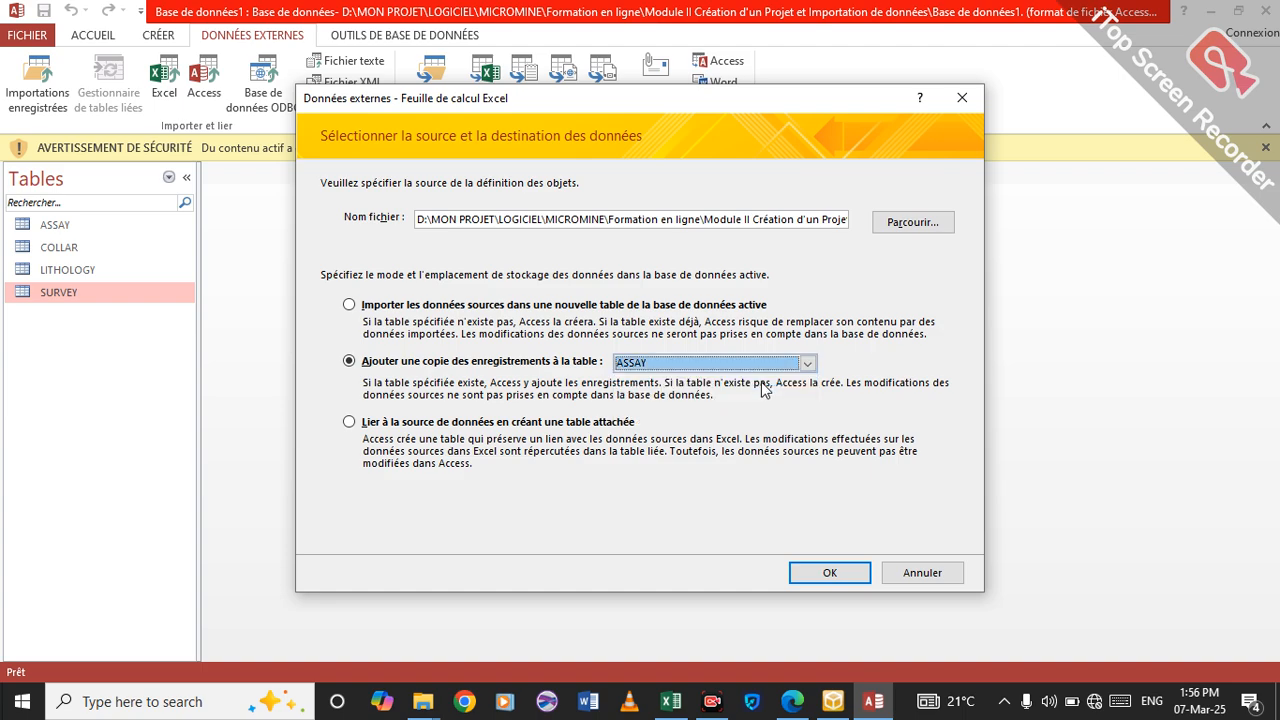
pyautogui.click(822, 573)
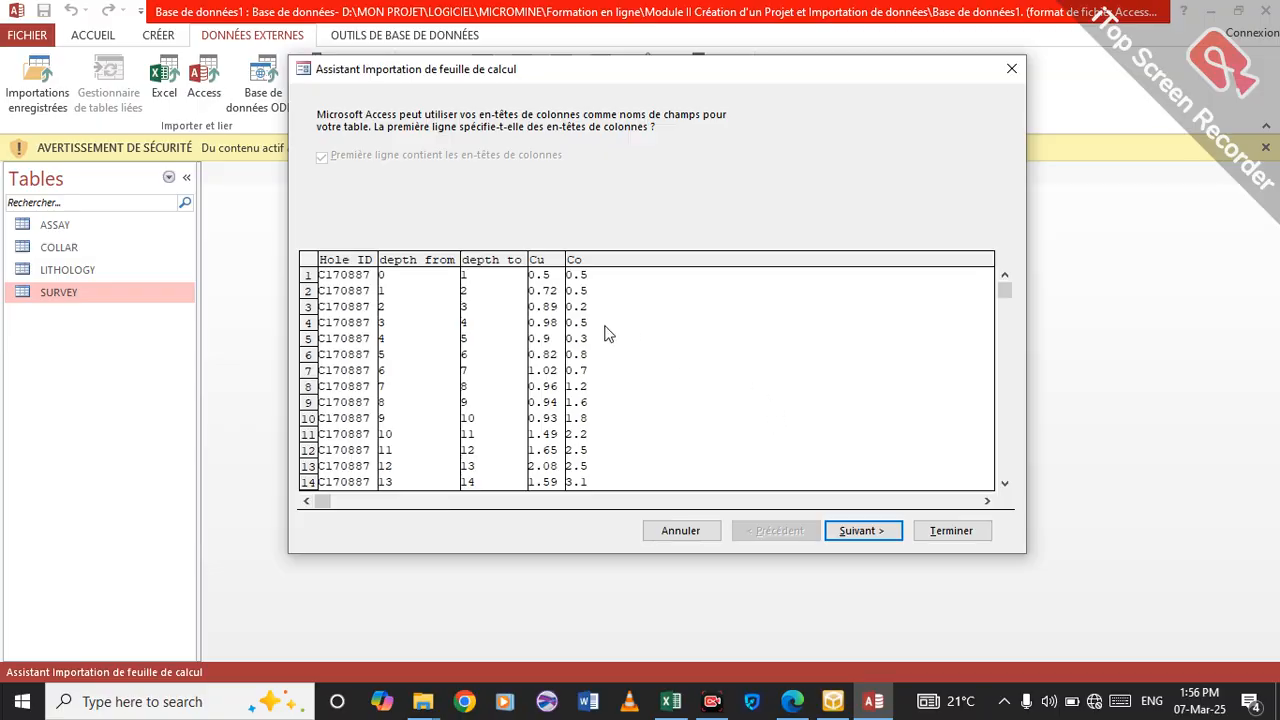
pyautogui.click(856, 530)
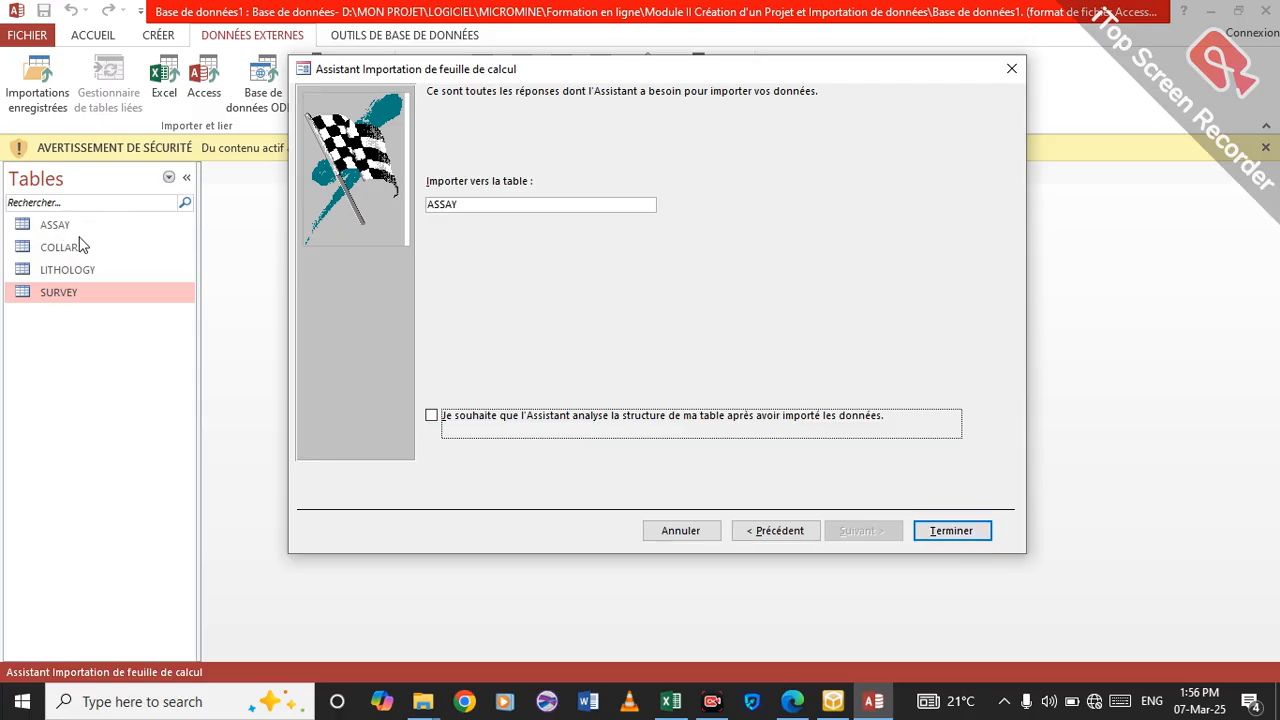
pyautogui.click(1011, 70)
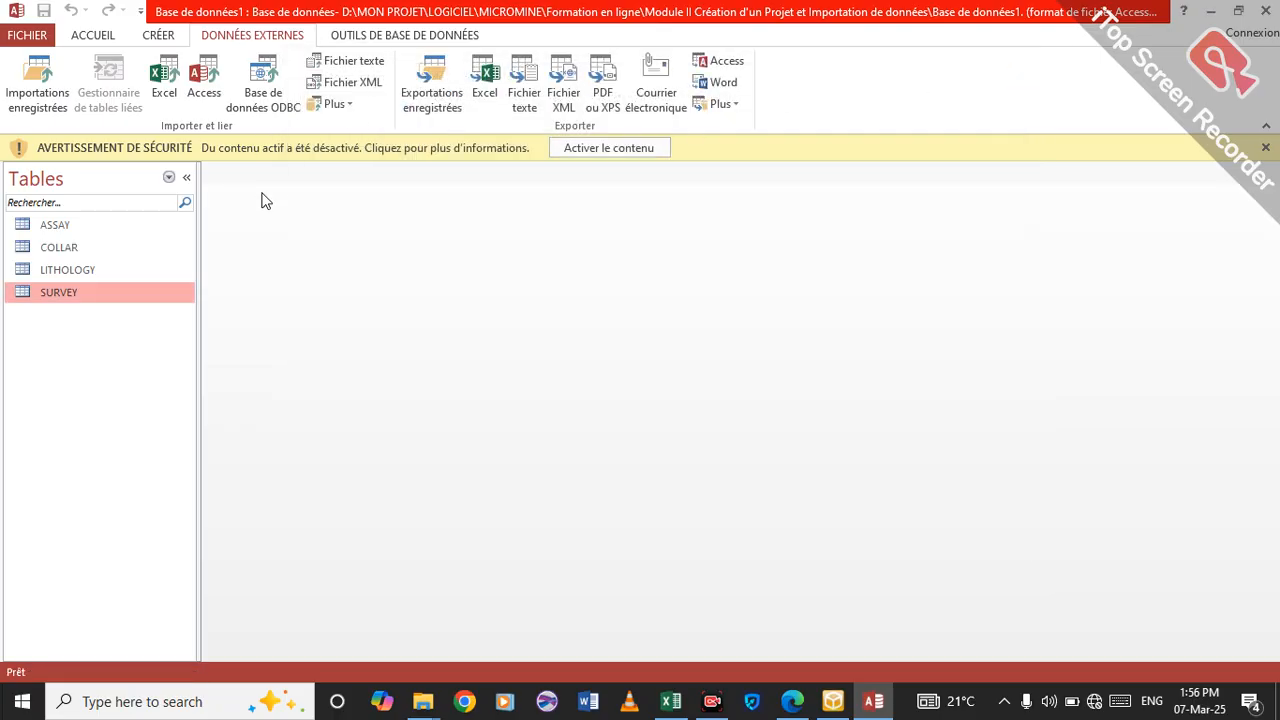
# Review the ASSAY, COLLAR, LITHOLOGY and SURVEY tables, and close the database.
pyautogui.click(117, 230)
pyautogui.doubleClick(117, 238)
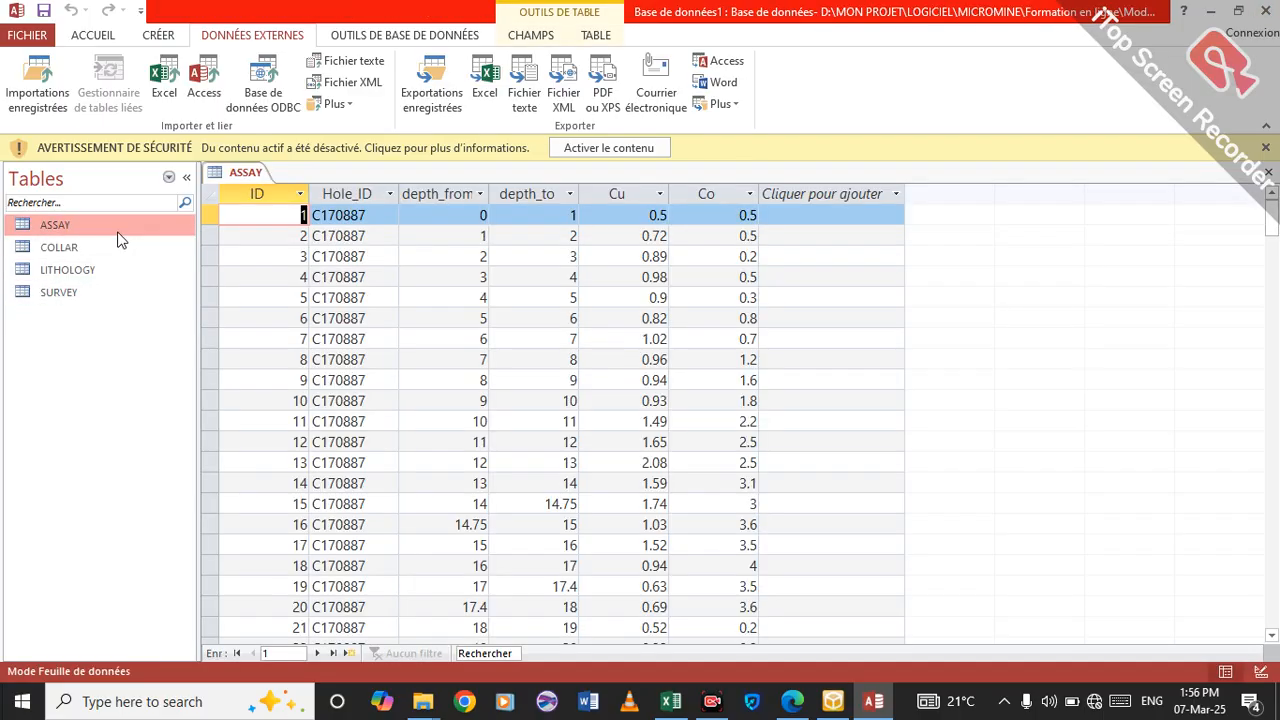
pyautogui.doubleClick(140, 258)
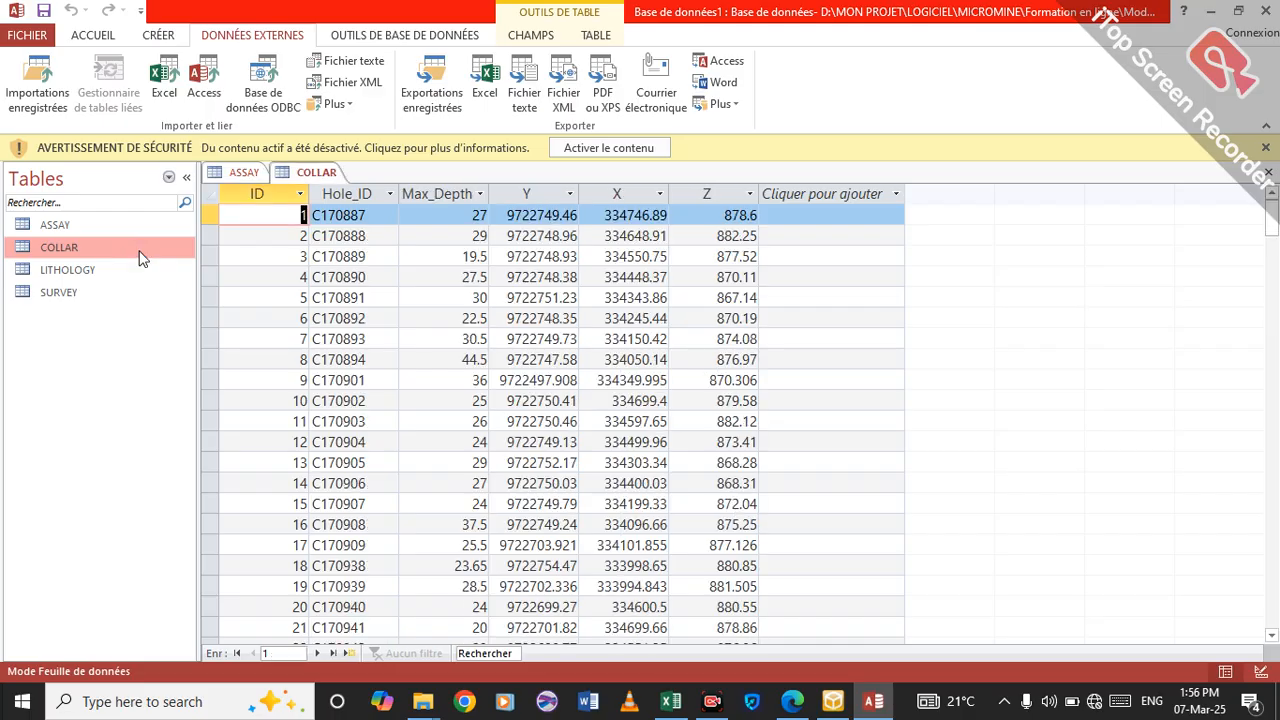
pyautogui.doubleClick(91, 271)
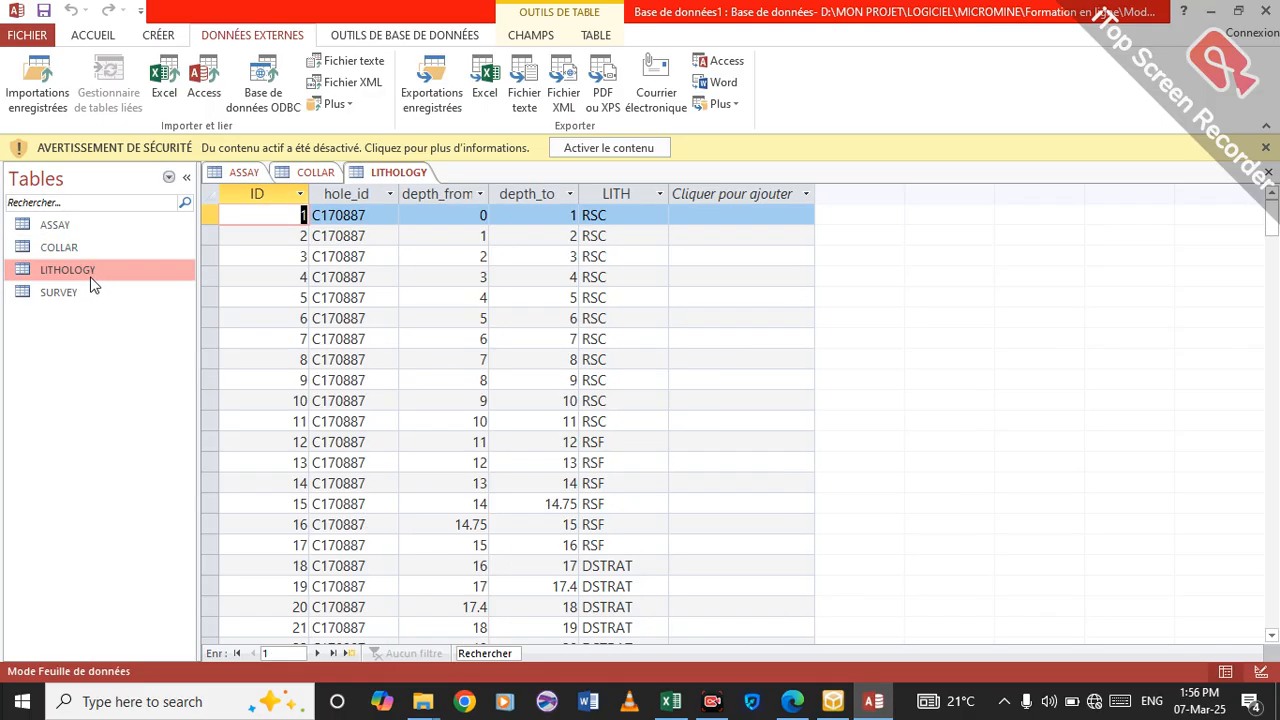
pyautogui.doubleClick(108, 292)
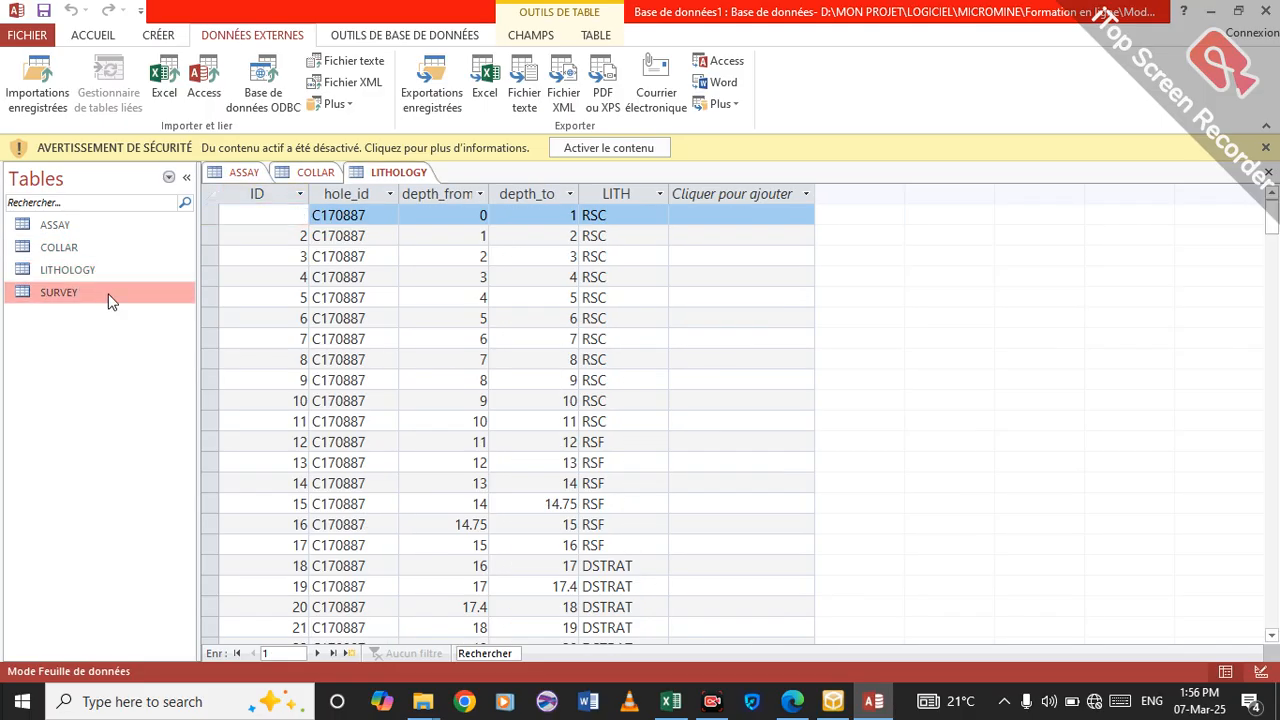
pyautogui.click(1257, 11)
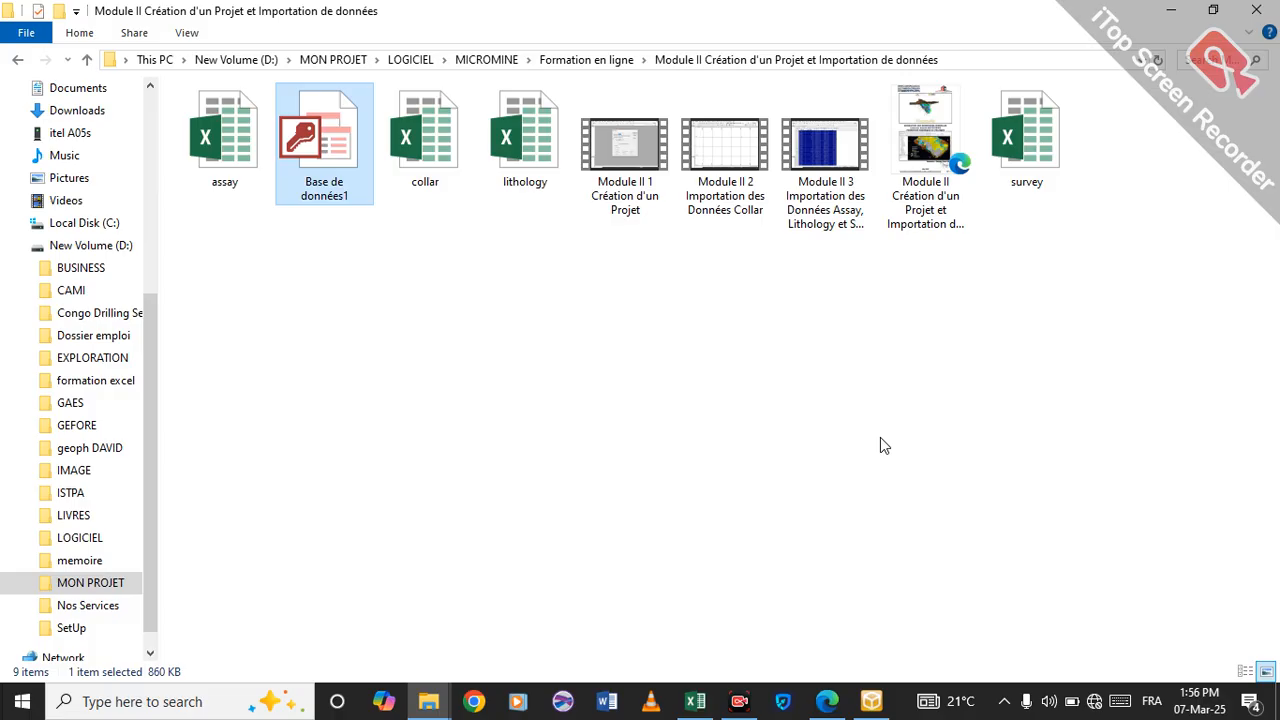
# Switch to MICROMINE and open the import dialog for MDB database files.
pyautogui.moveTo(871, 700)
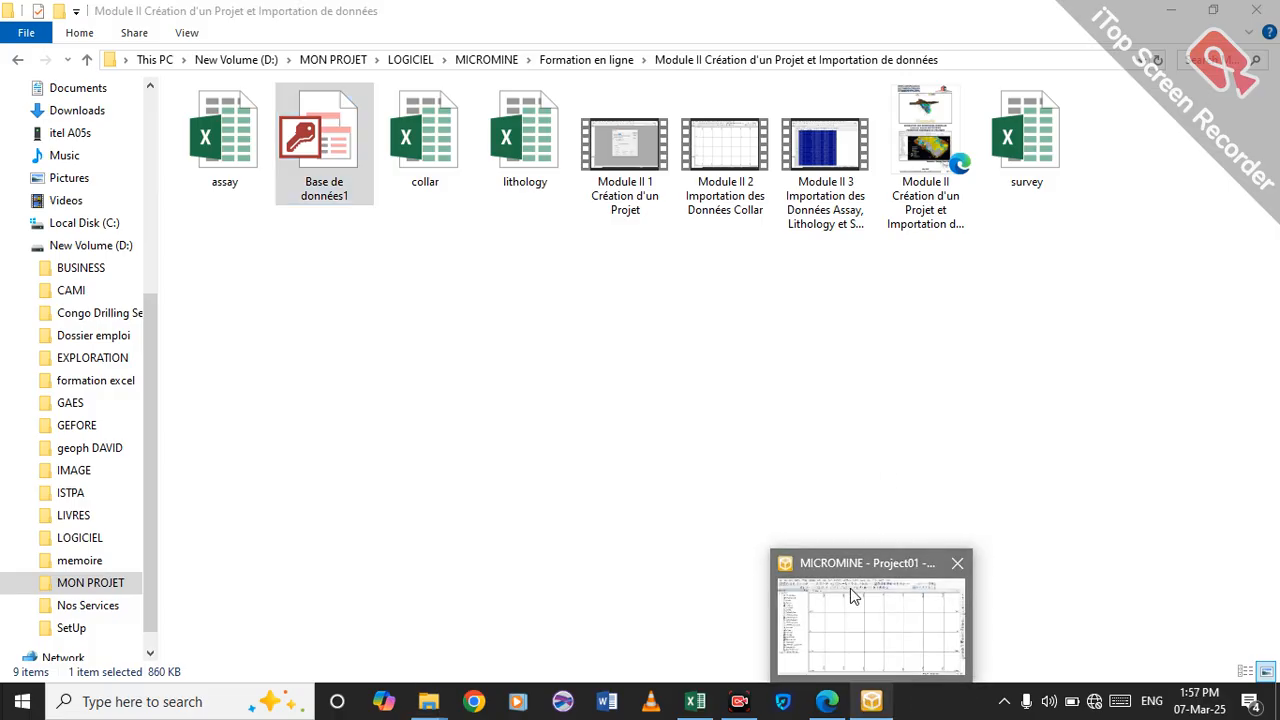
pyautogui.click(853, 597)
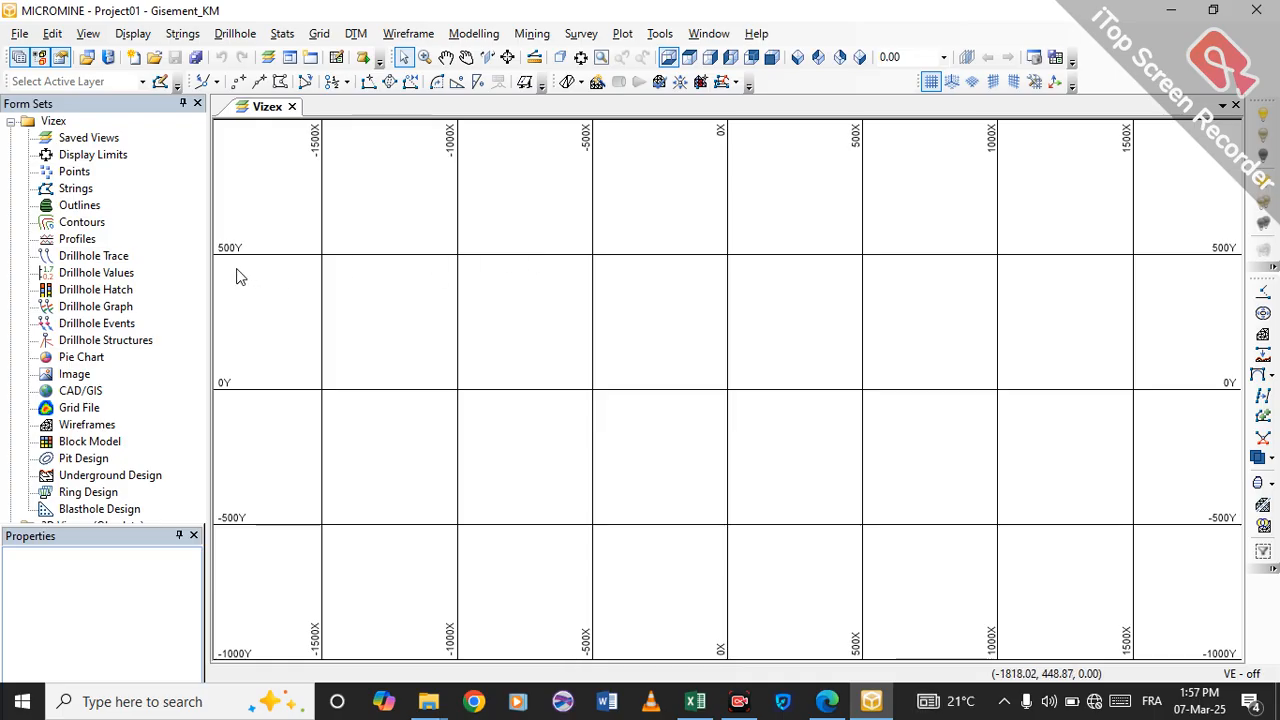
pyautogui.click(19, 34)
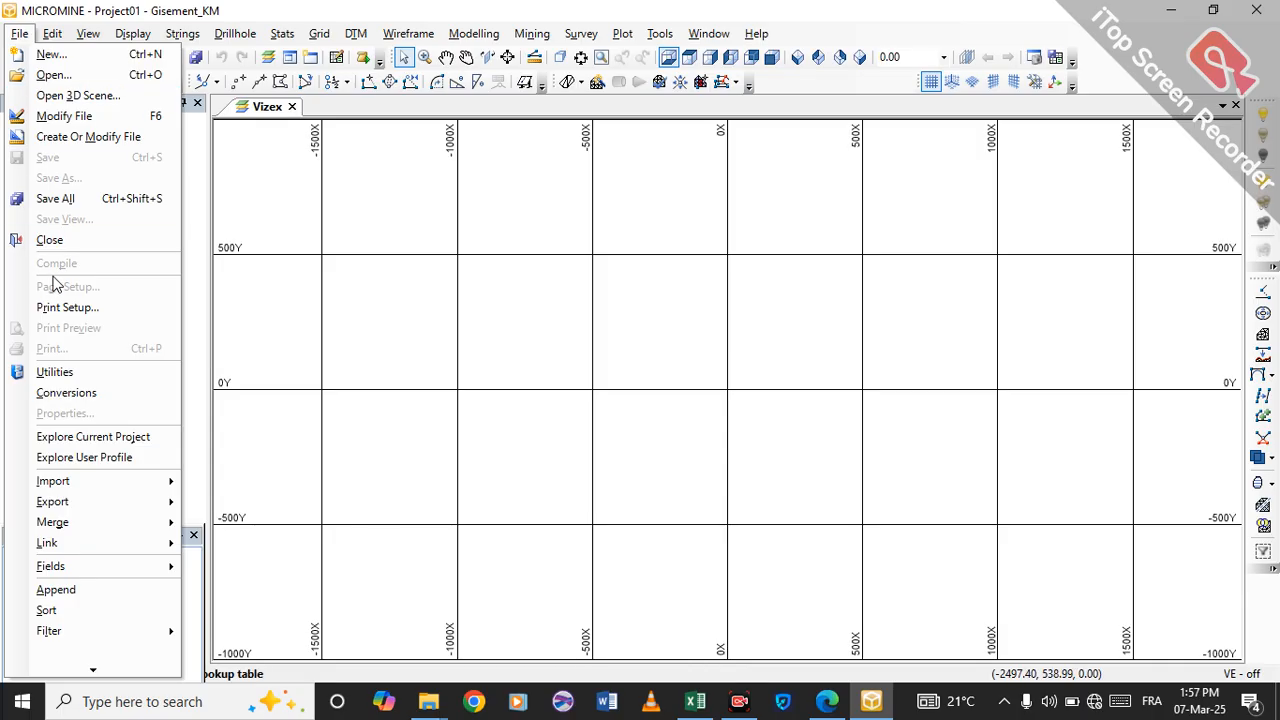
pyautogui.moveTo(110, 483)
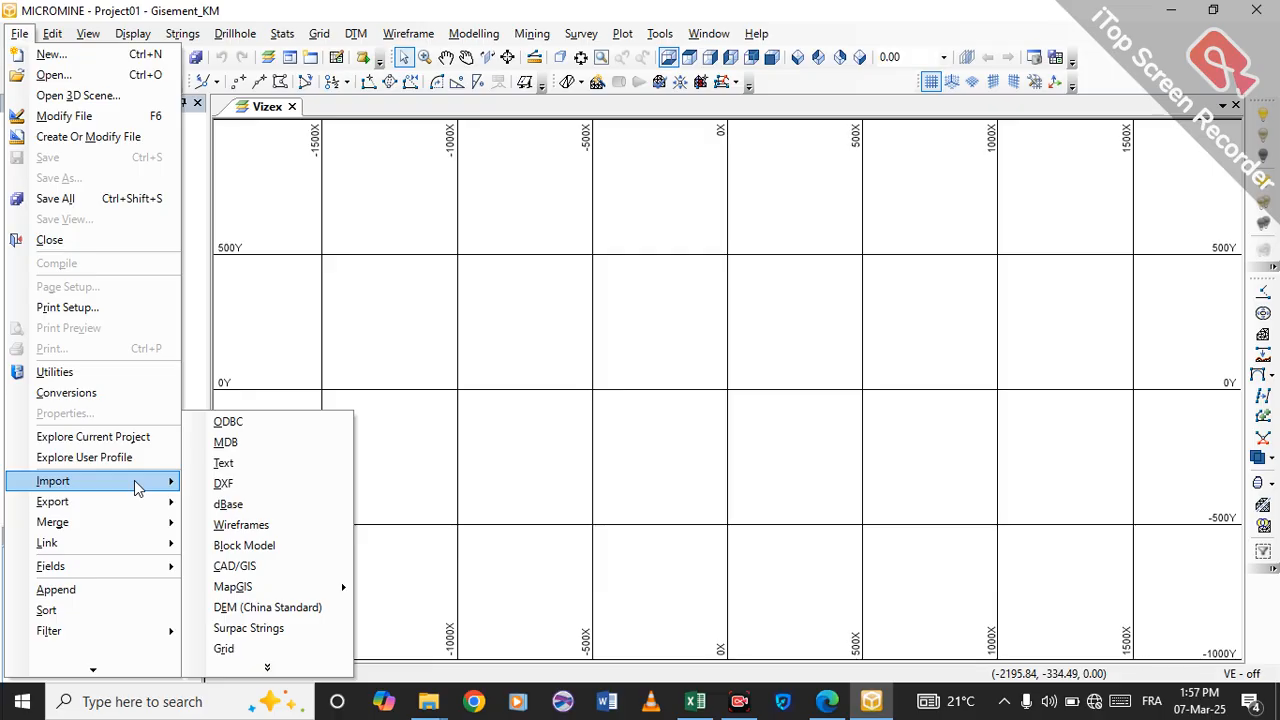
pyautogui.click(253, 453)
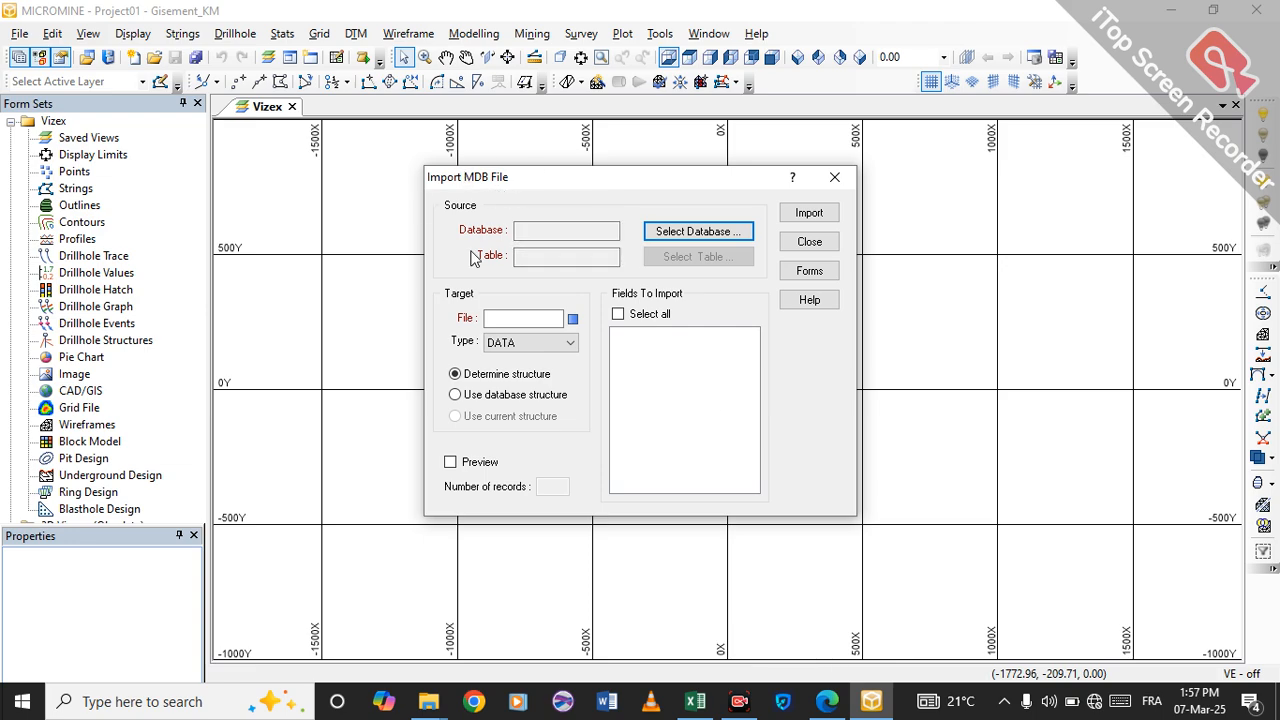
# Browse for the source database to the MICROMINE folder under MON PROJET\LOGICIEL on drive D.
pyautogui.click(686, 233)
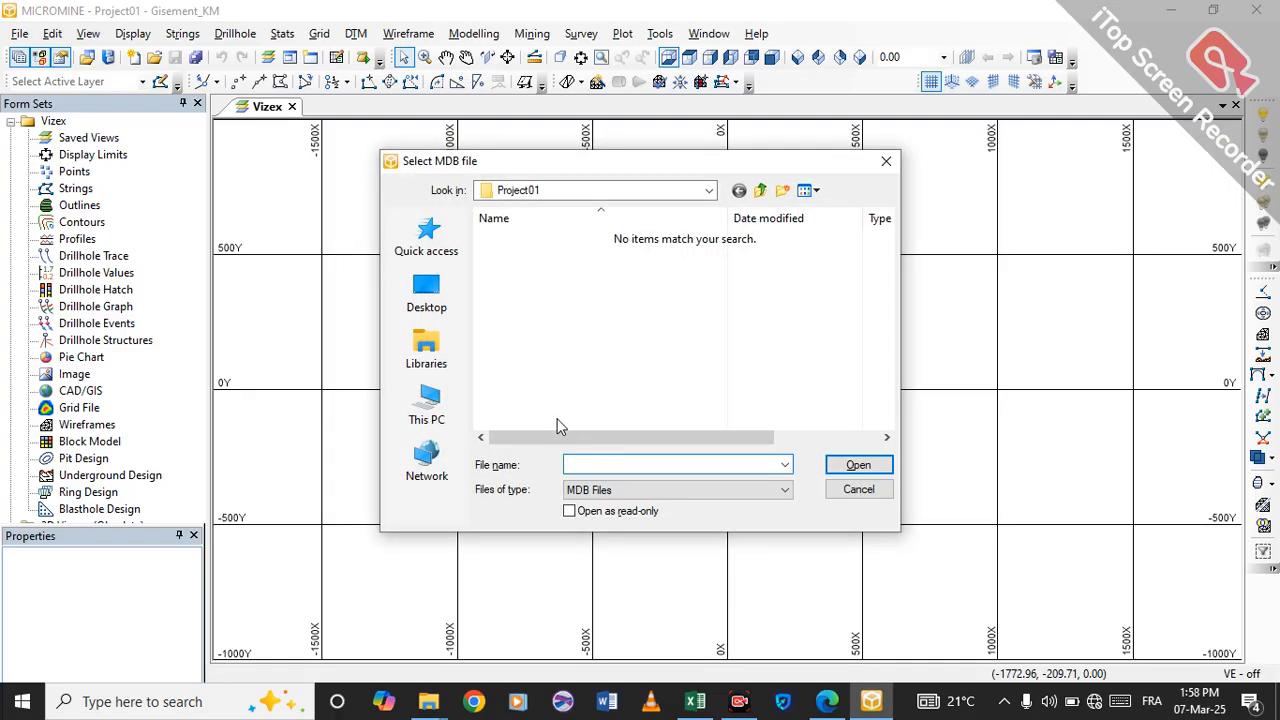
pyautogui.click(428, 410)
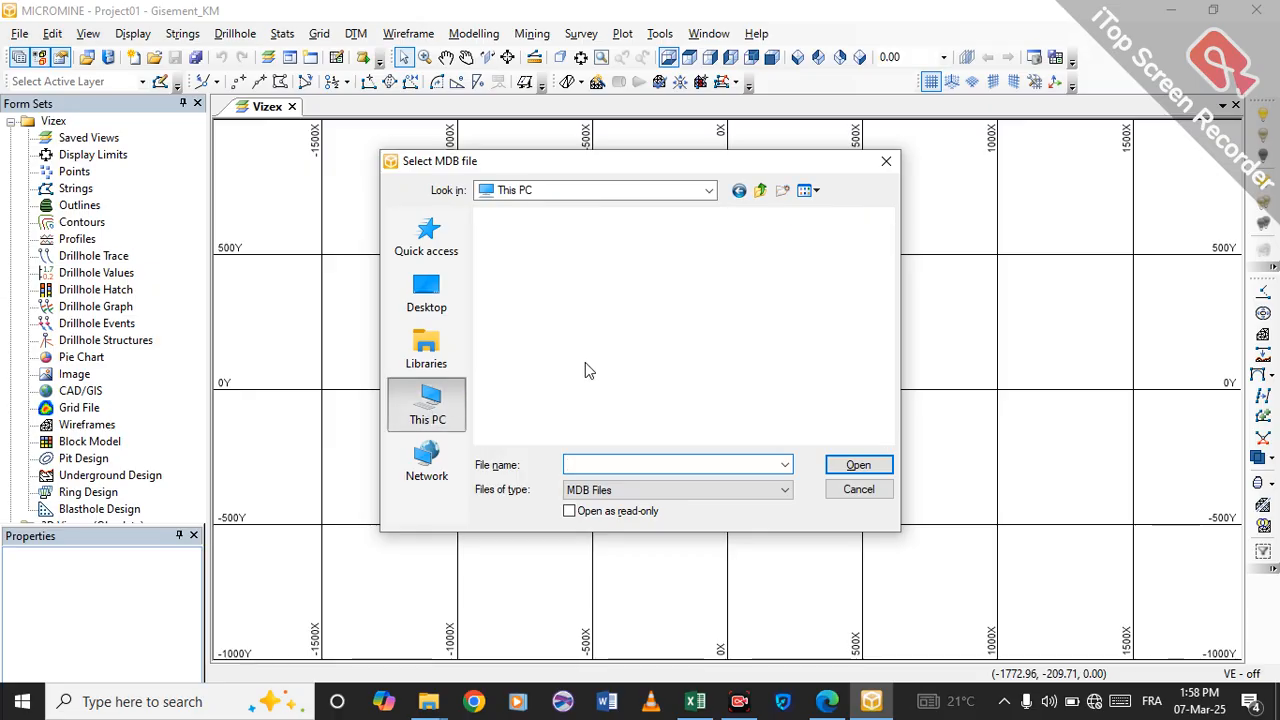
pyautogui.scroll(-6, 882, 275)
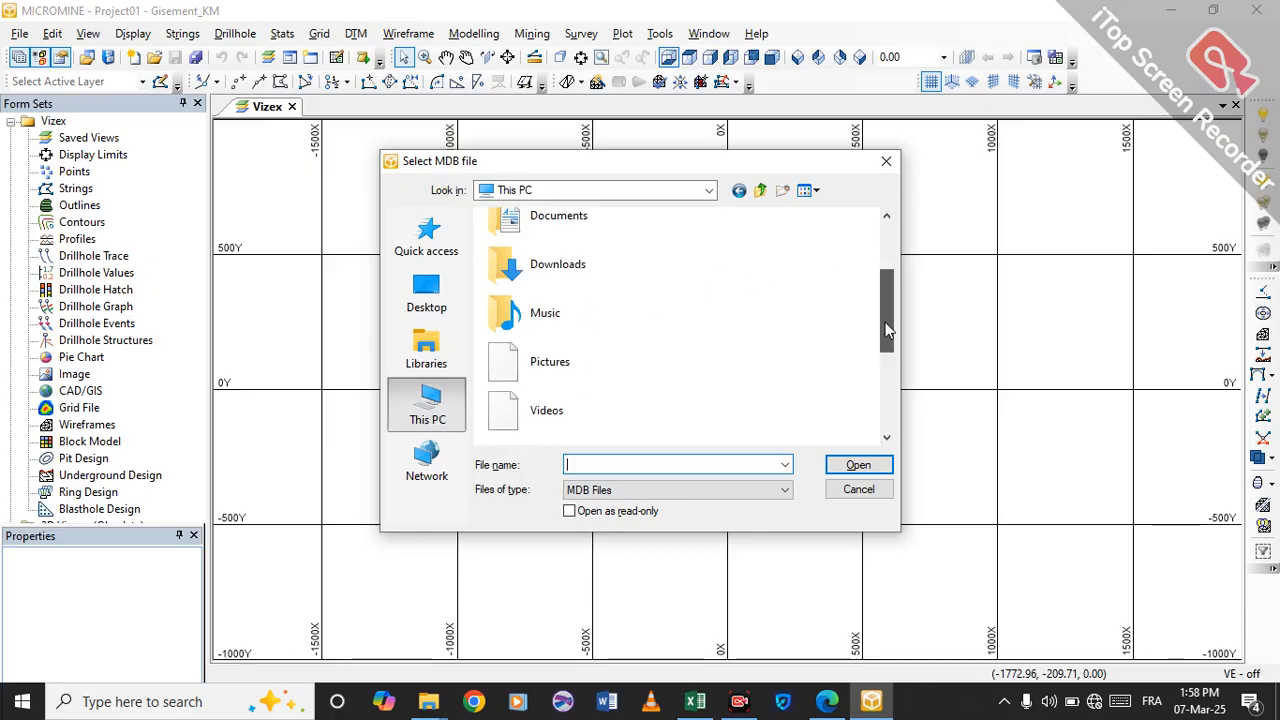
pyautogui.doubleClick(627, 412)
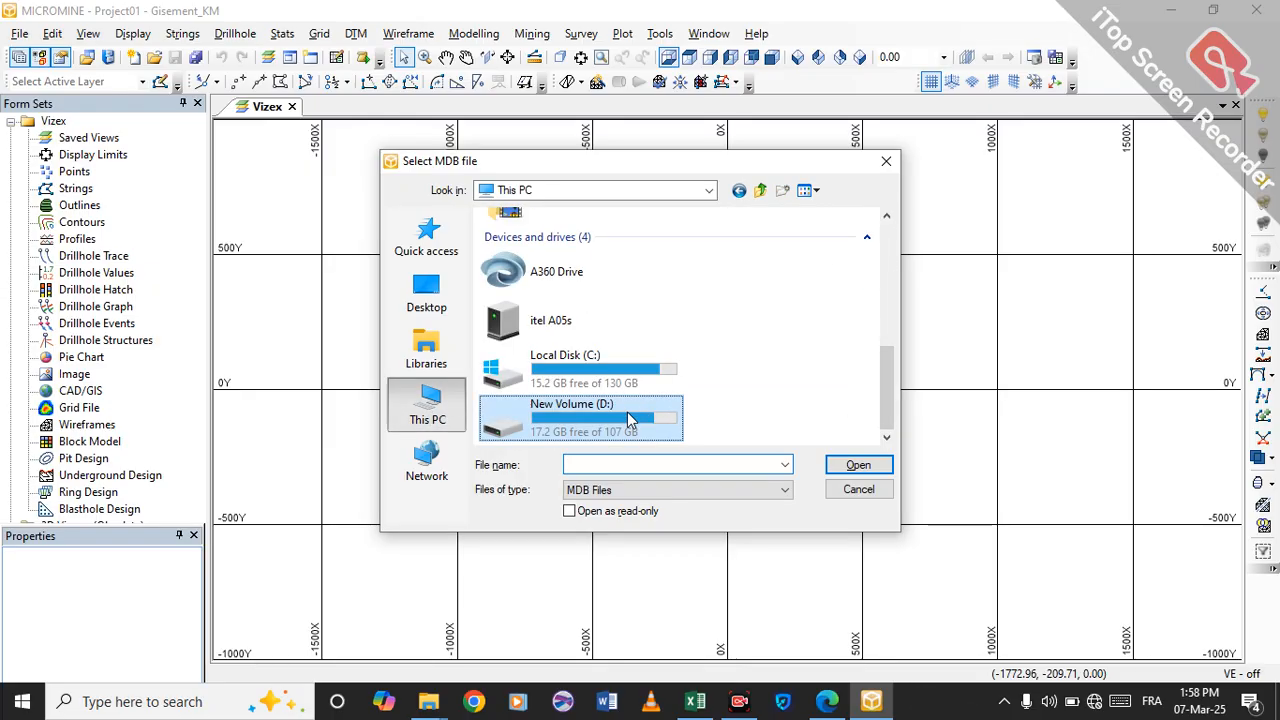
pyautogui.scroll(-5, 750, 400)
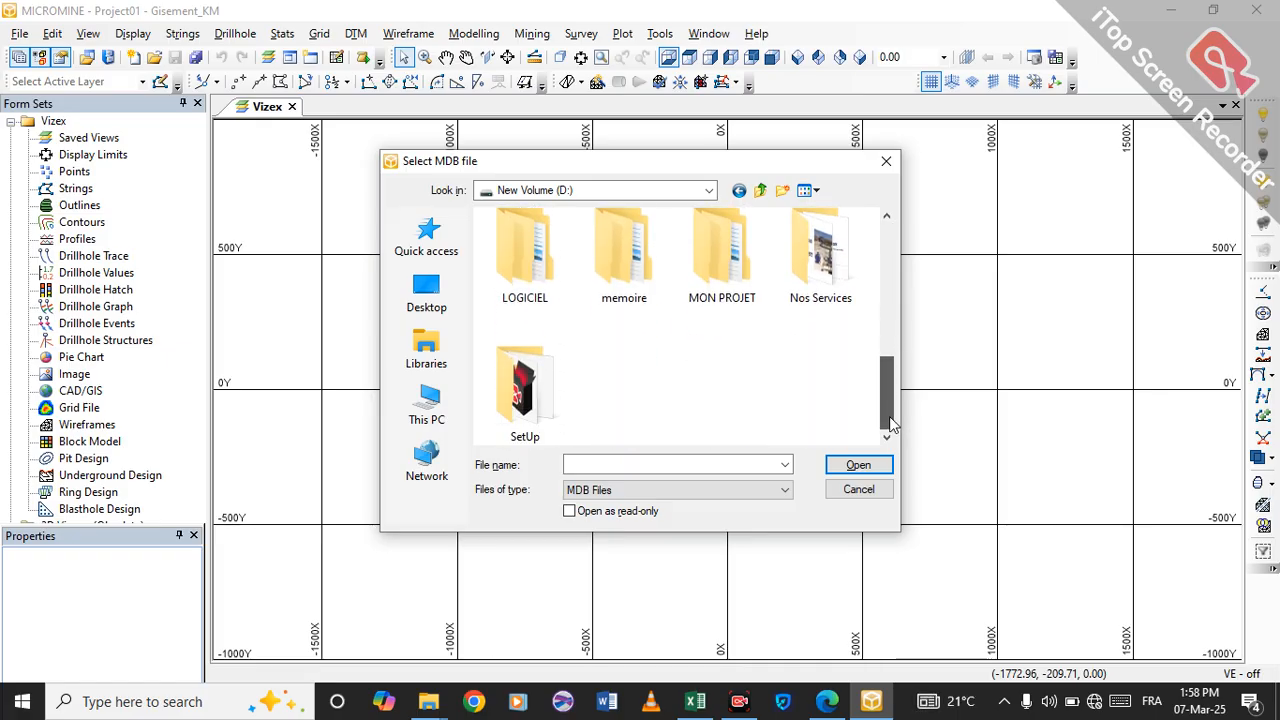
pyautogui.doubleClick(702, 295)
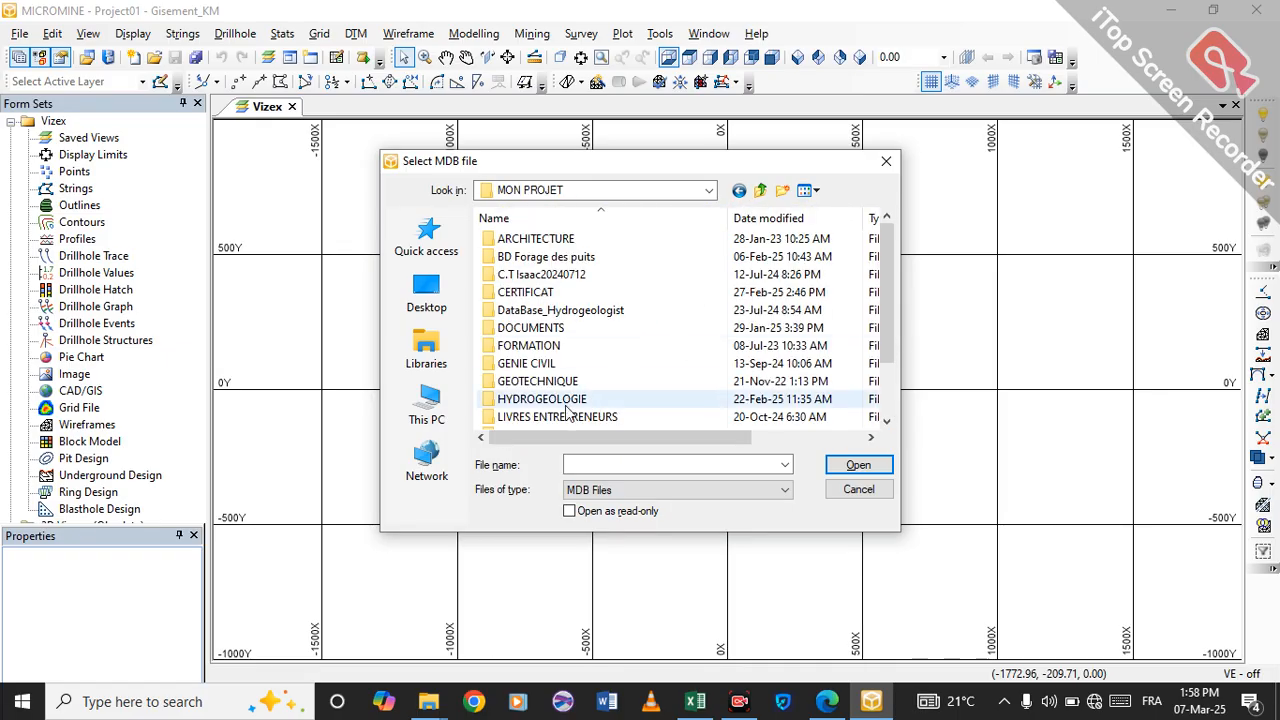
pyautogui.scroll(-2, 558, 368)
pyautogui.doubleClick(540, 364)
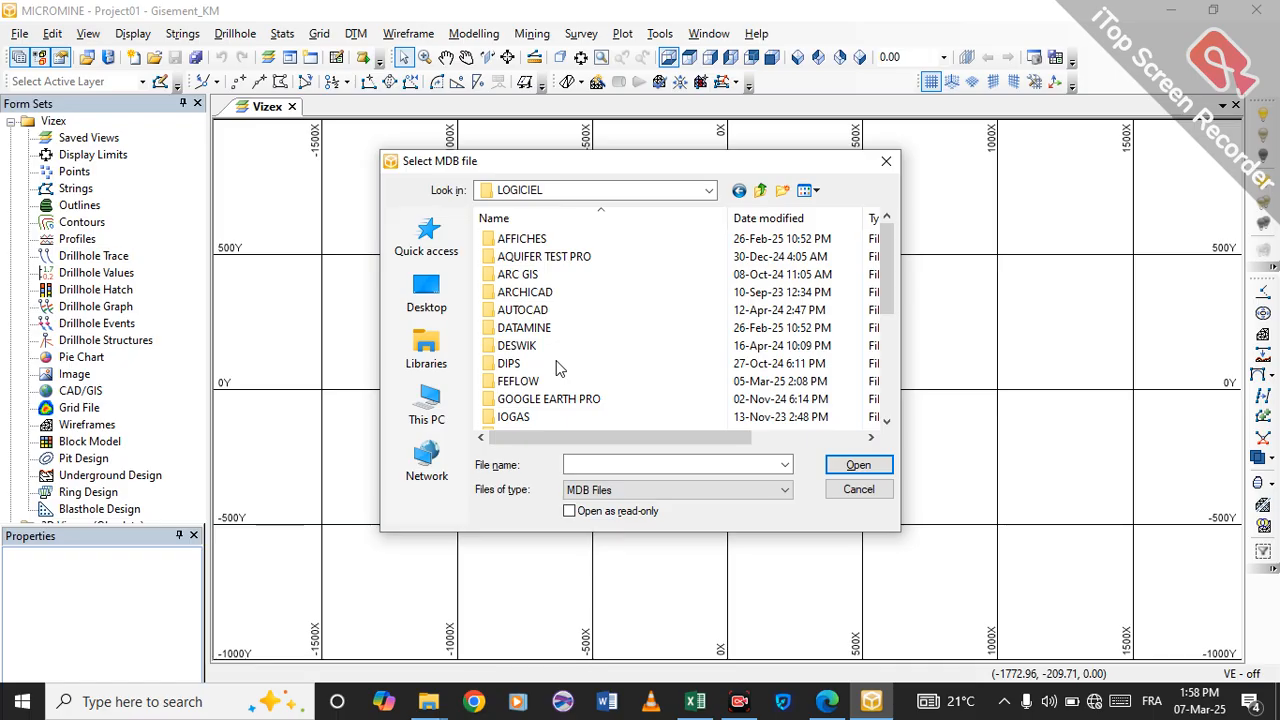
pyautogui.scroll(-3, 558, 368)
pyautogui.doubleClick(540, 278)
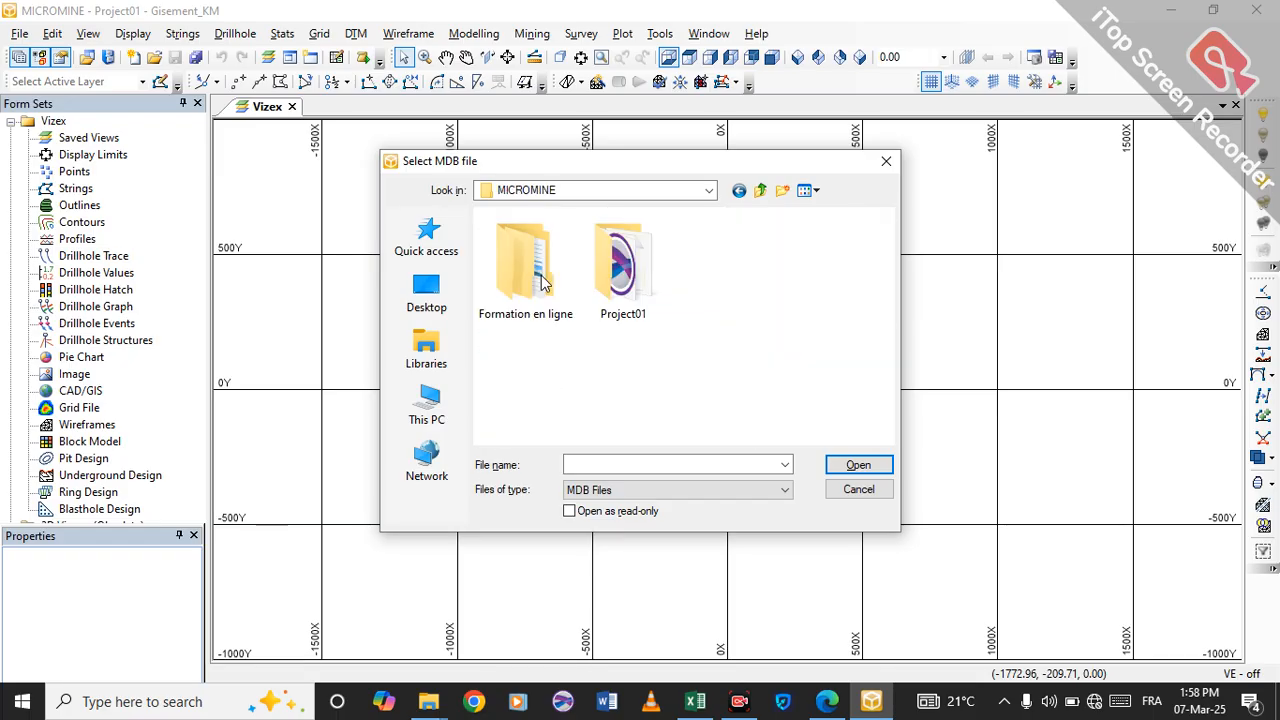
# Choose Base de données1 from the Module II folder inside Formation en ligne as the source database.
pyautogui.doubleClick(540, 280)
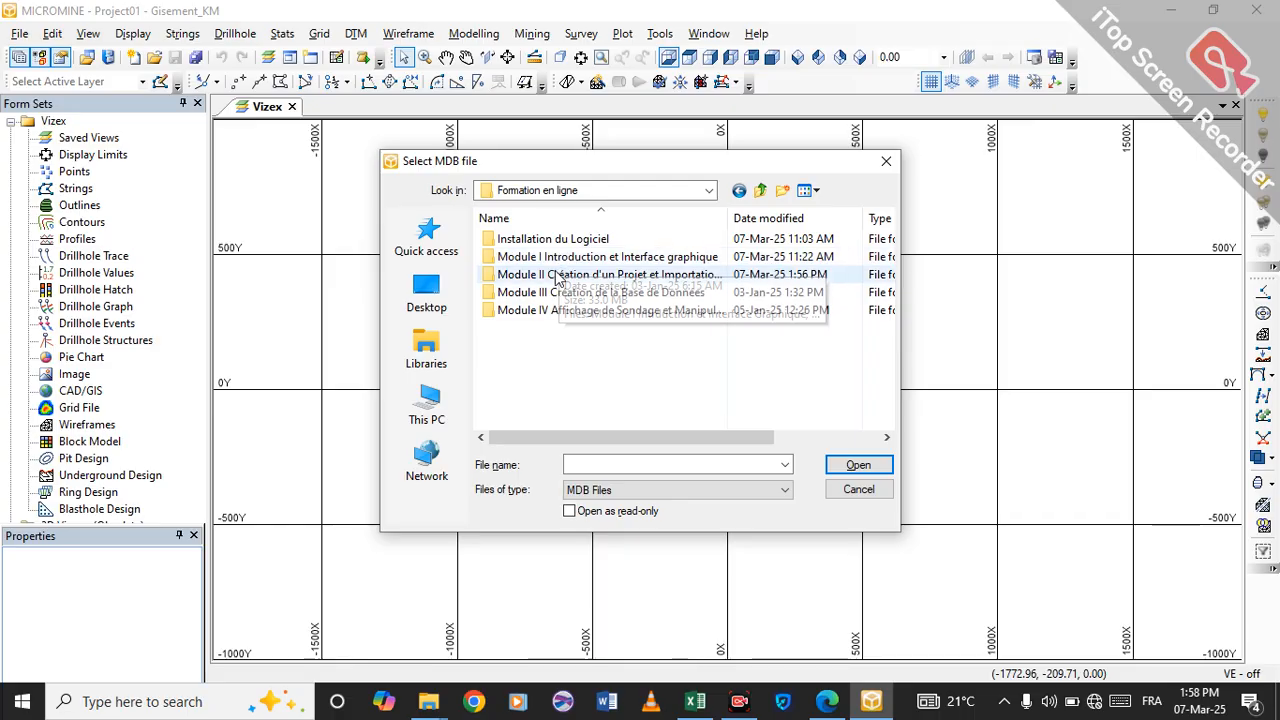
pyautogui.doubleClick(555, 273)
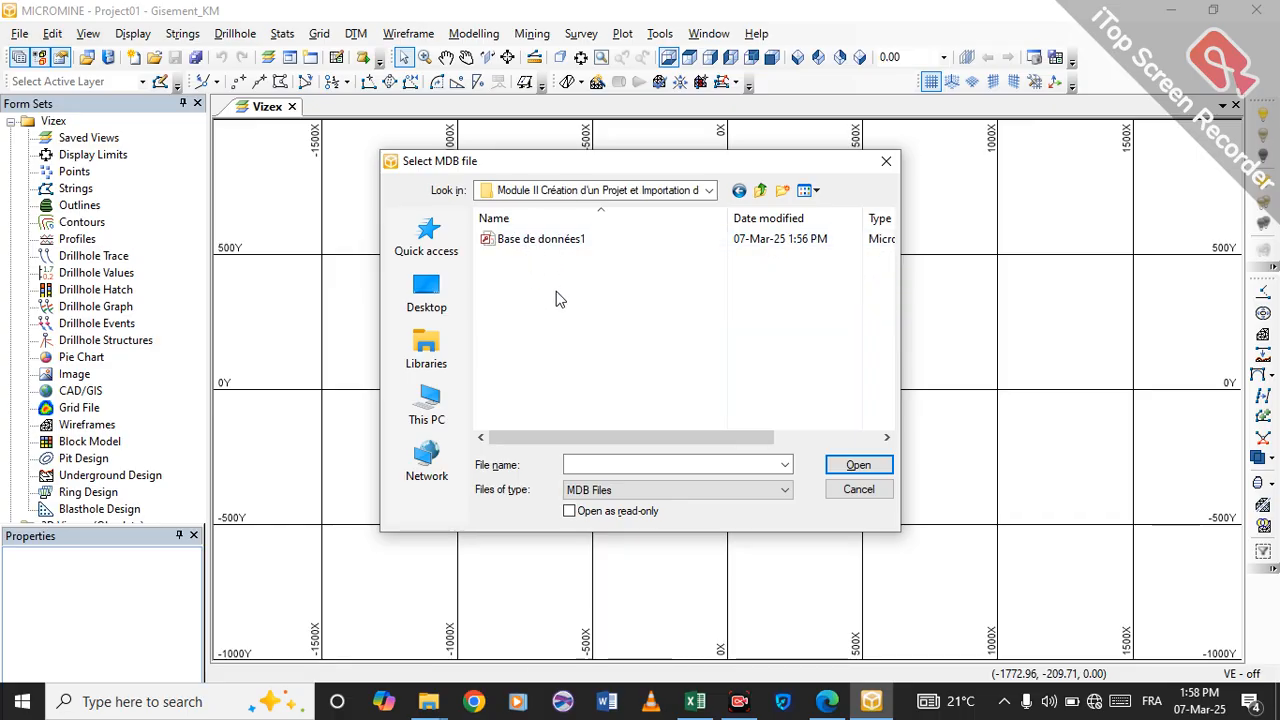
pyautogui.click(535, 244)
pyautogui.click(838, 467)
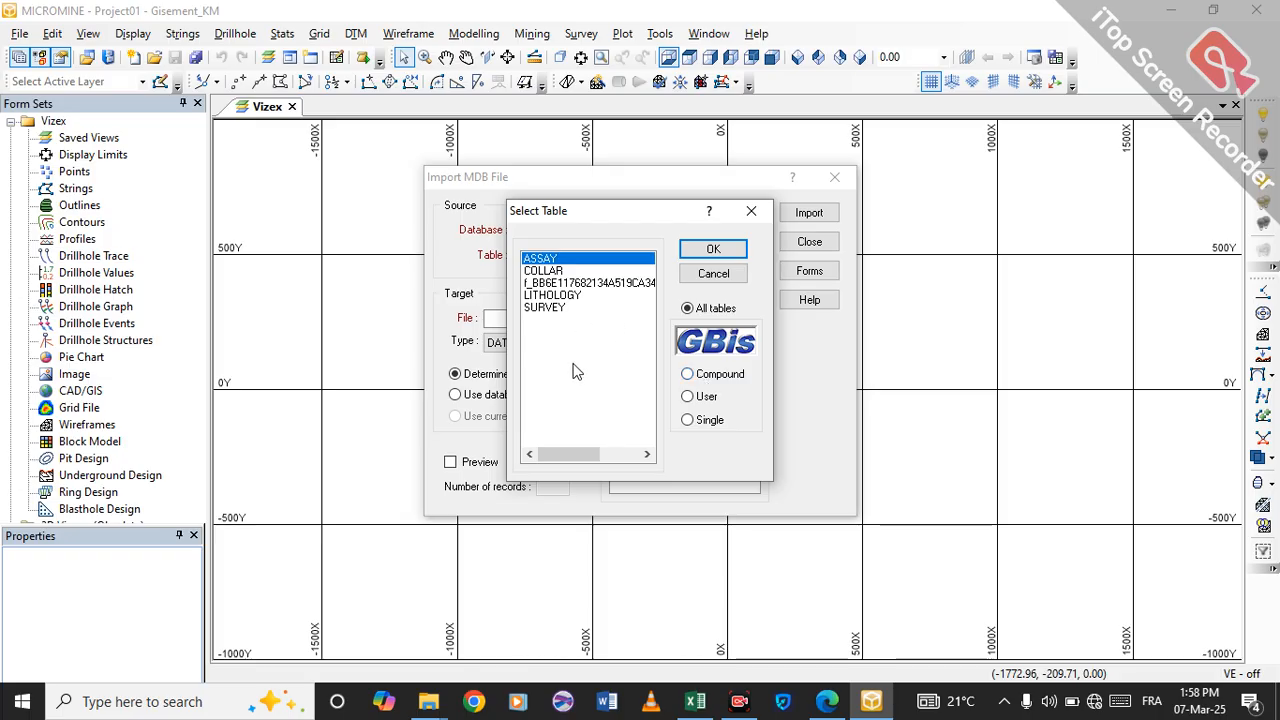
# Look through the database's tables and select ASSAY as the source table.
pyautogui.click(558, 271)
pyautogui.click(556, 261)
pyautogui.click(557, 272)
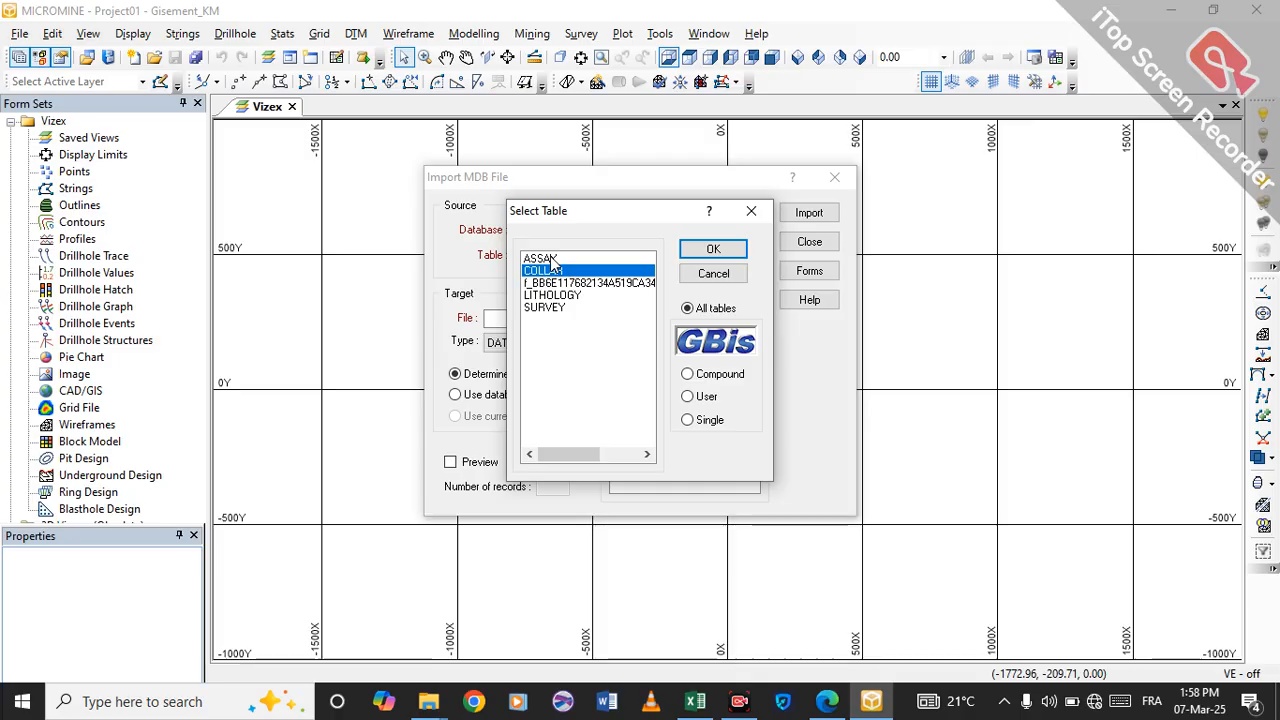
pyautogui.click(555, 260)
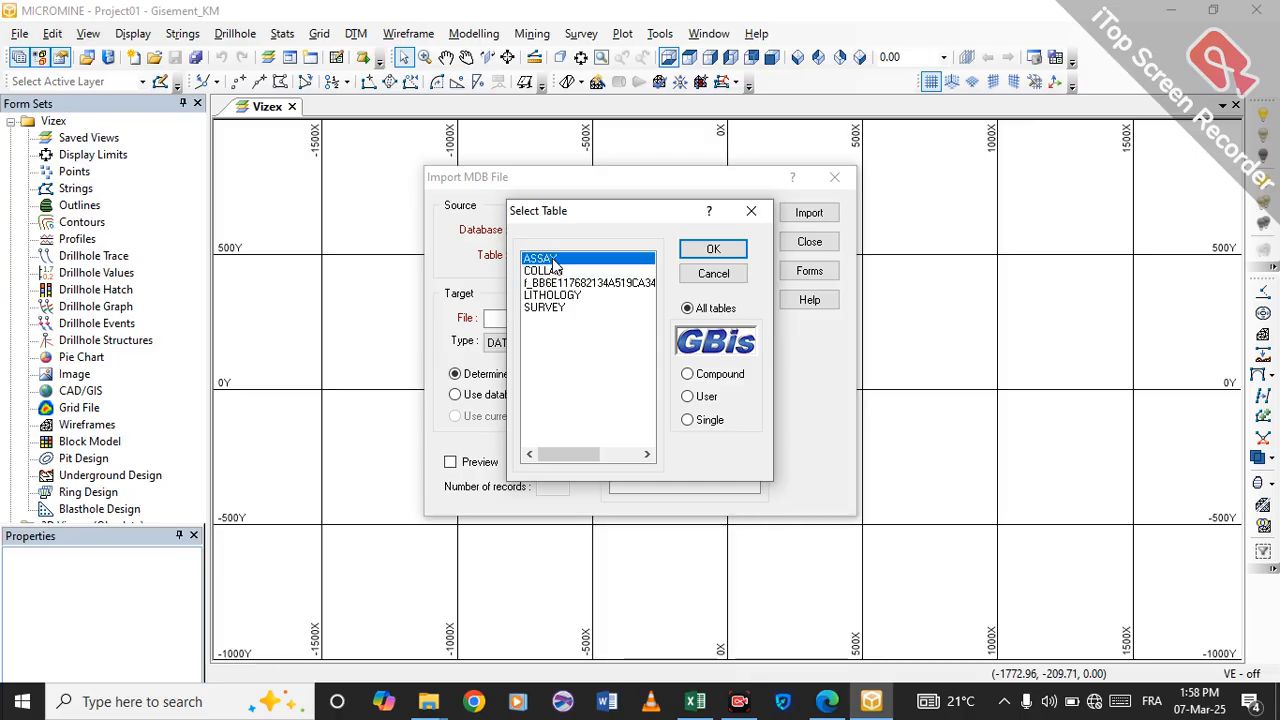
pyautogui.click(557, 271)
pyautogui.click(558, 295)
pyautogui.click(558, 308)
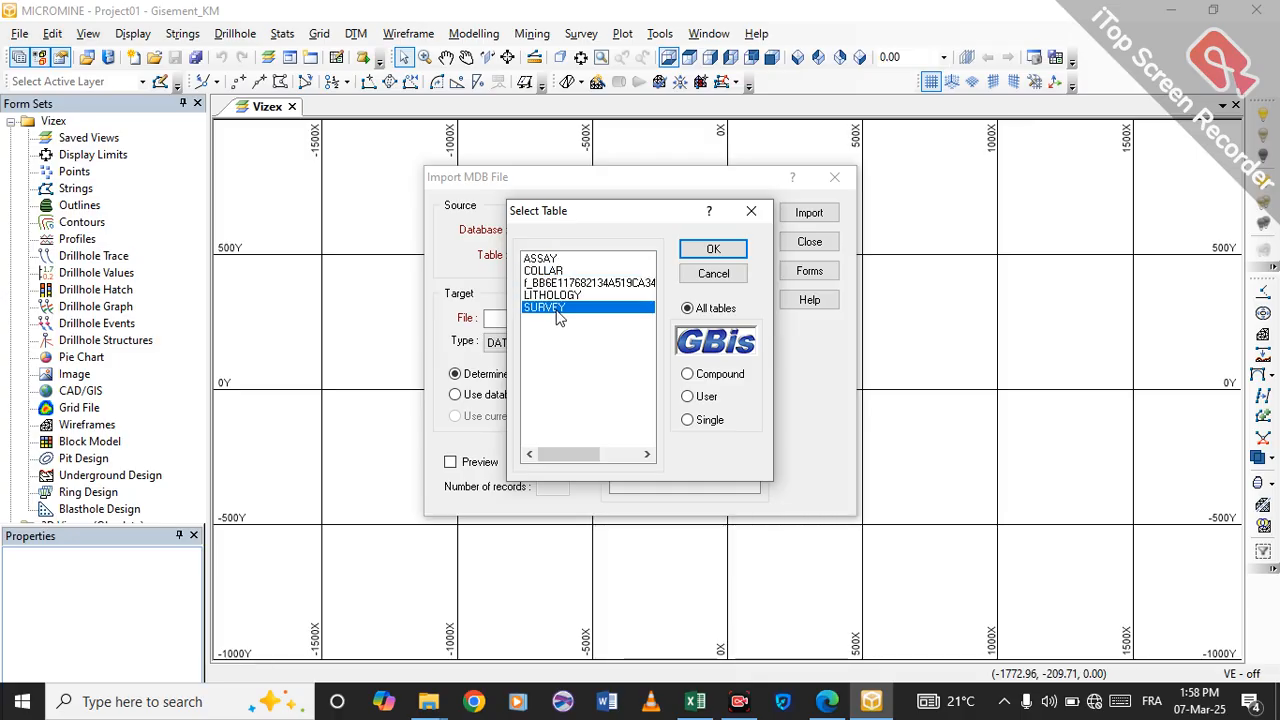
pyautogui.click(546, 262)
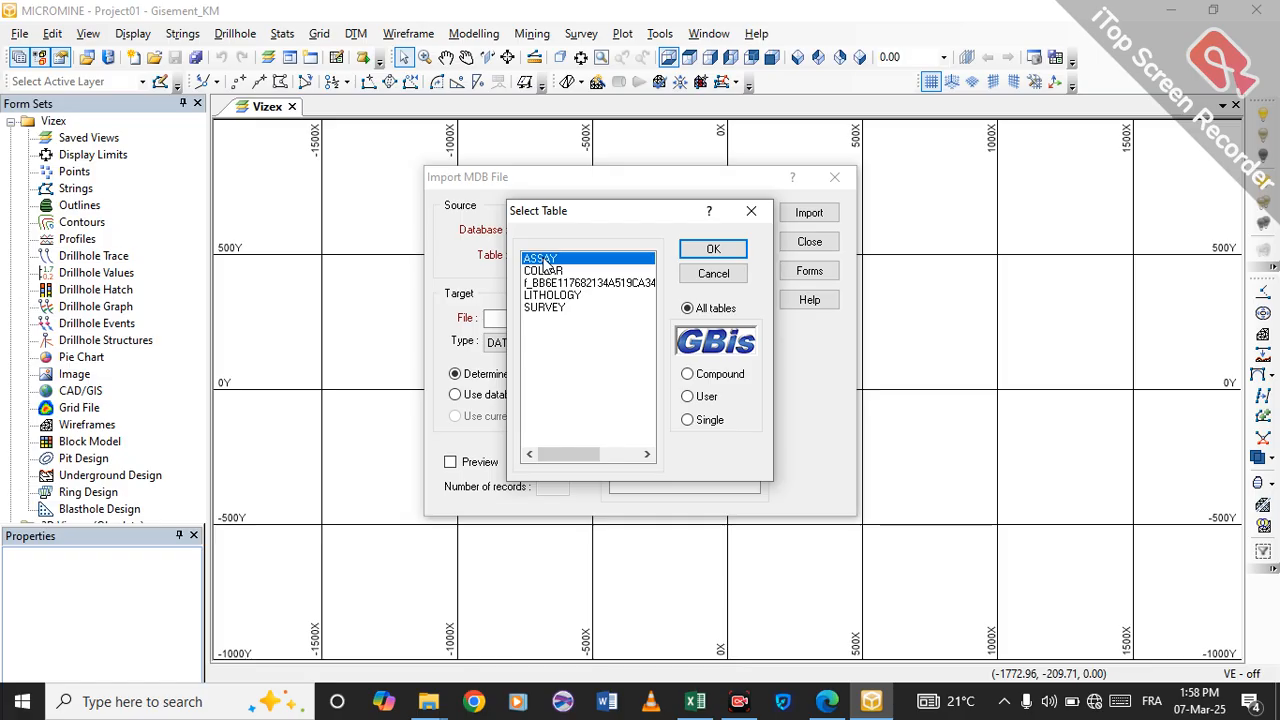
pyautogui.click(711, 250)
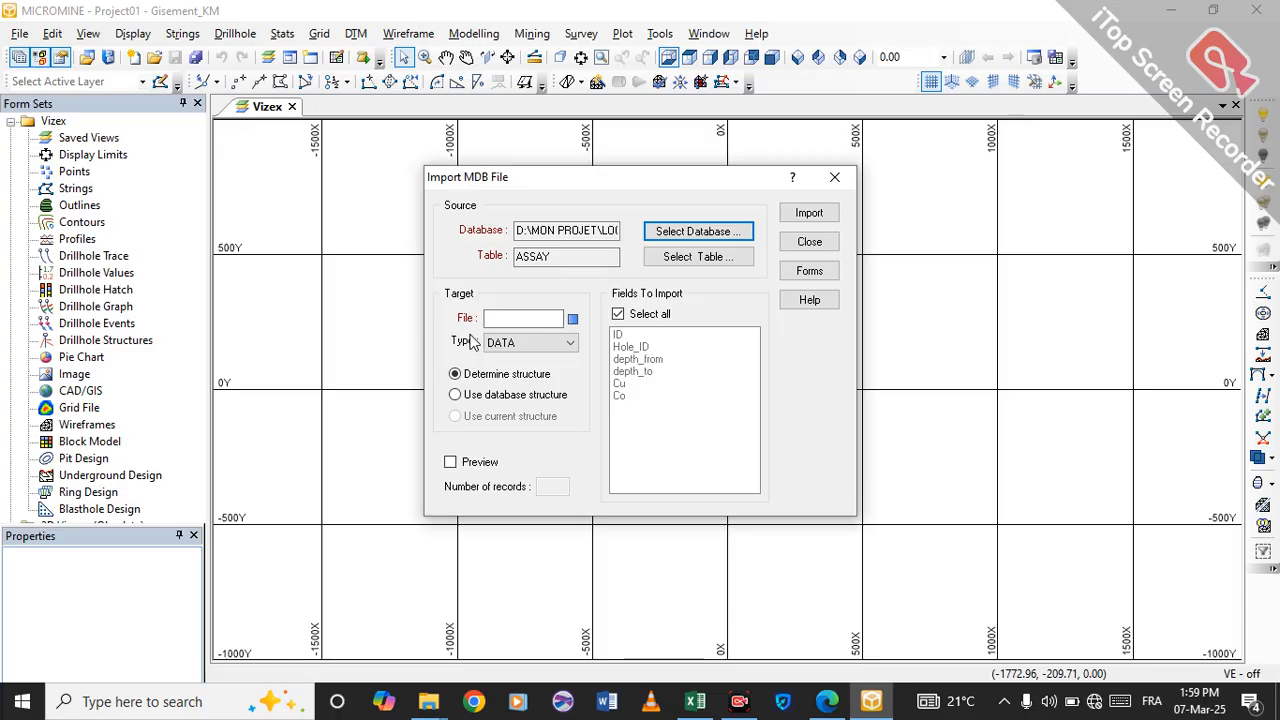
# Name the target file Assay, enable the preview and start the import to open the field preview.
pyautogui.click(500, 318)
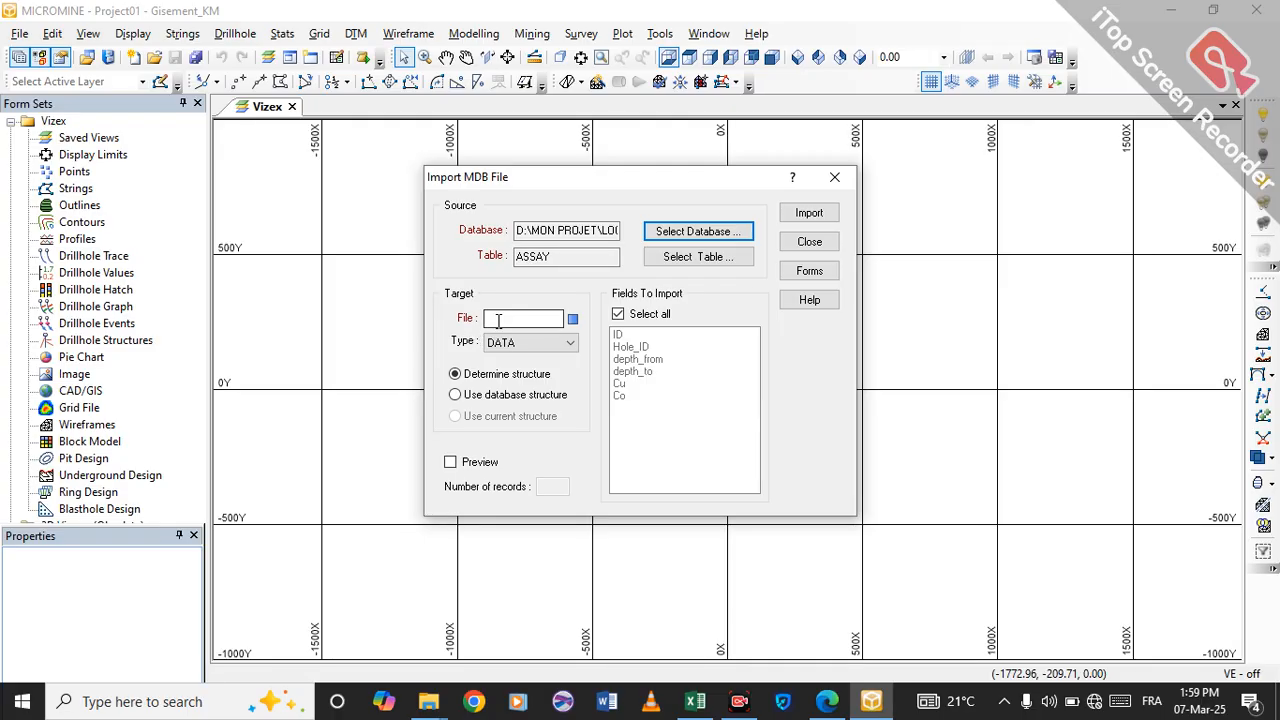
pyautogui.click(511, 318)
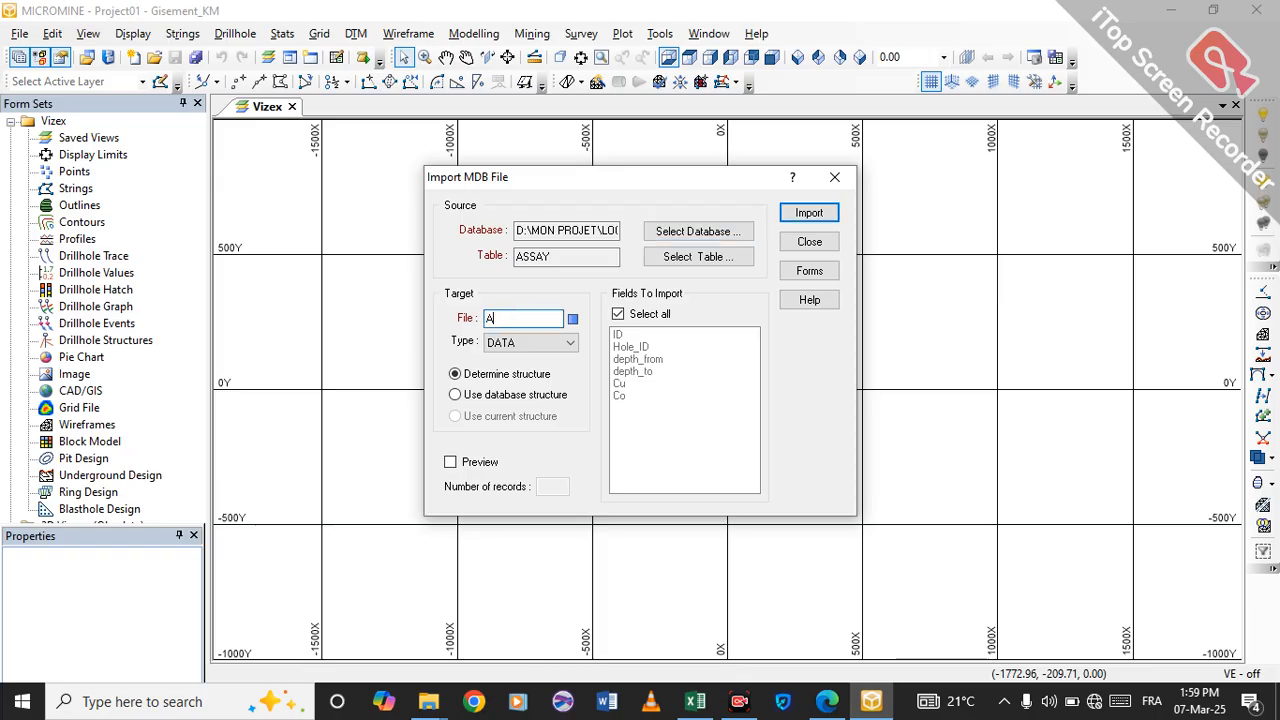
pyautogui.write('Assay')
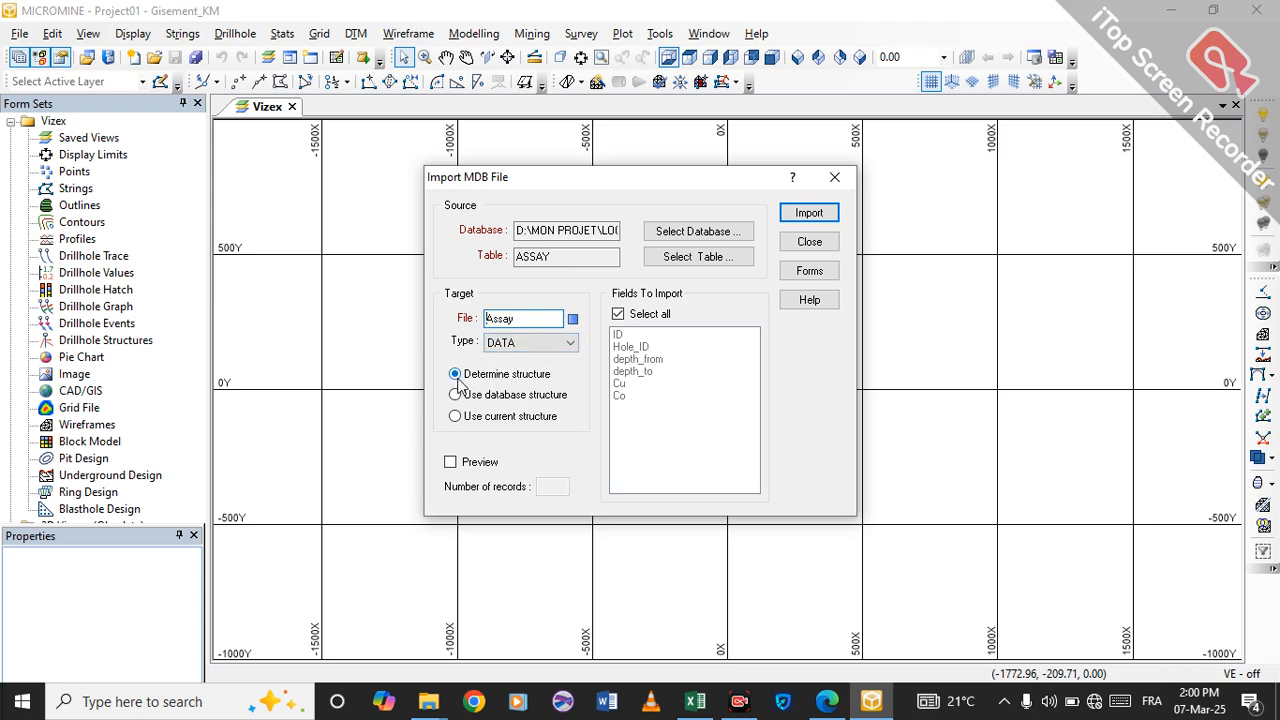
pyautogui.click(450, 462)
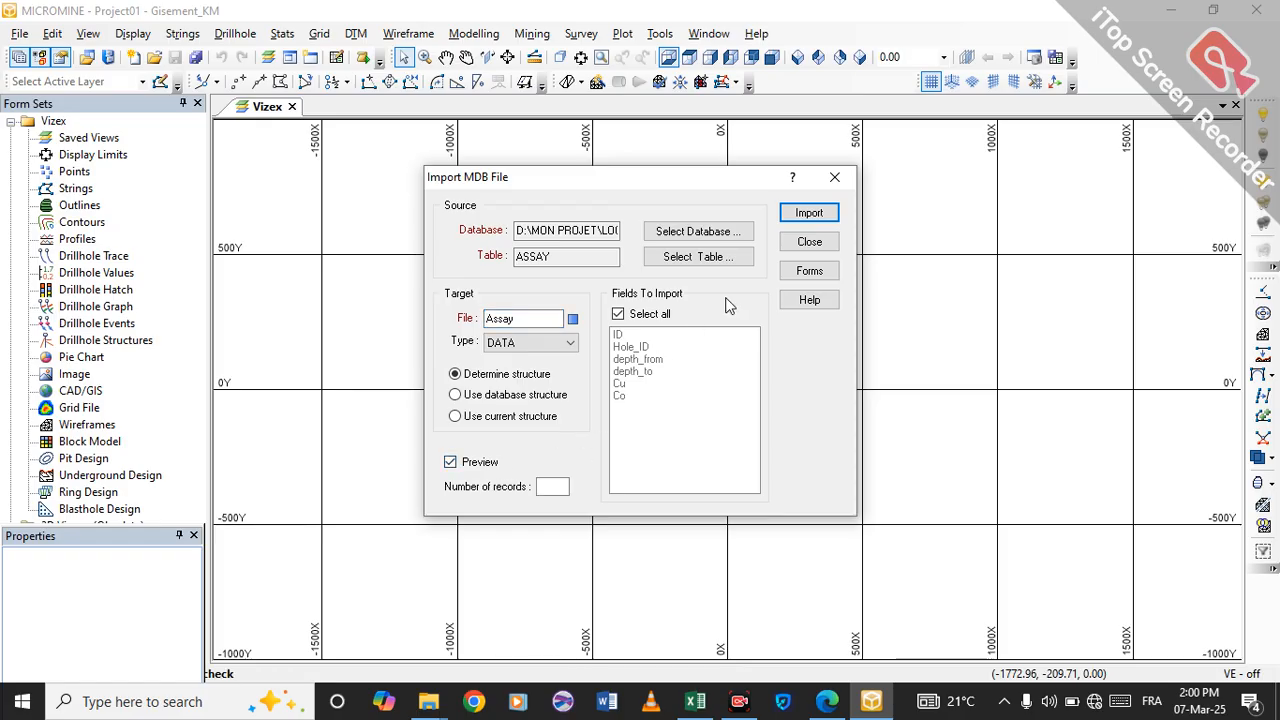
pyautogui.click(809, 216)
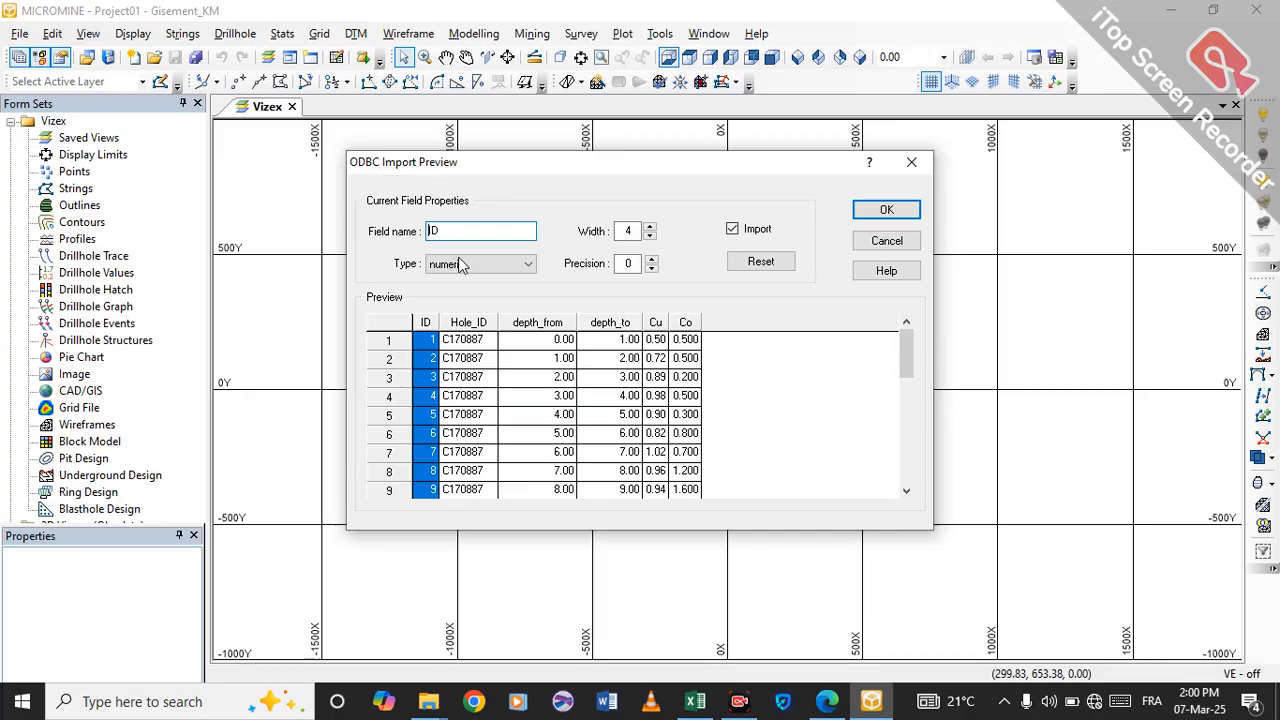
# Examine the type, width and precision of the Hole_ID, depth_from, depth_to, Cu and Co fields in the import preview.
pyautogui.click(474, 354)
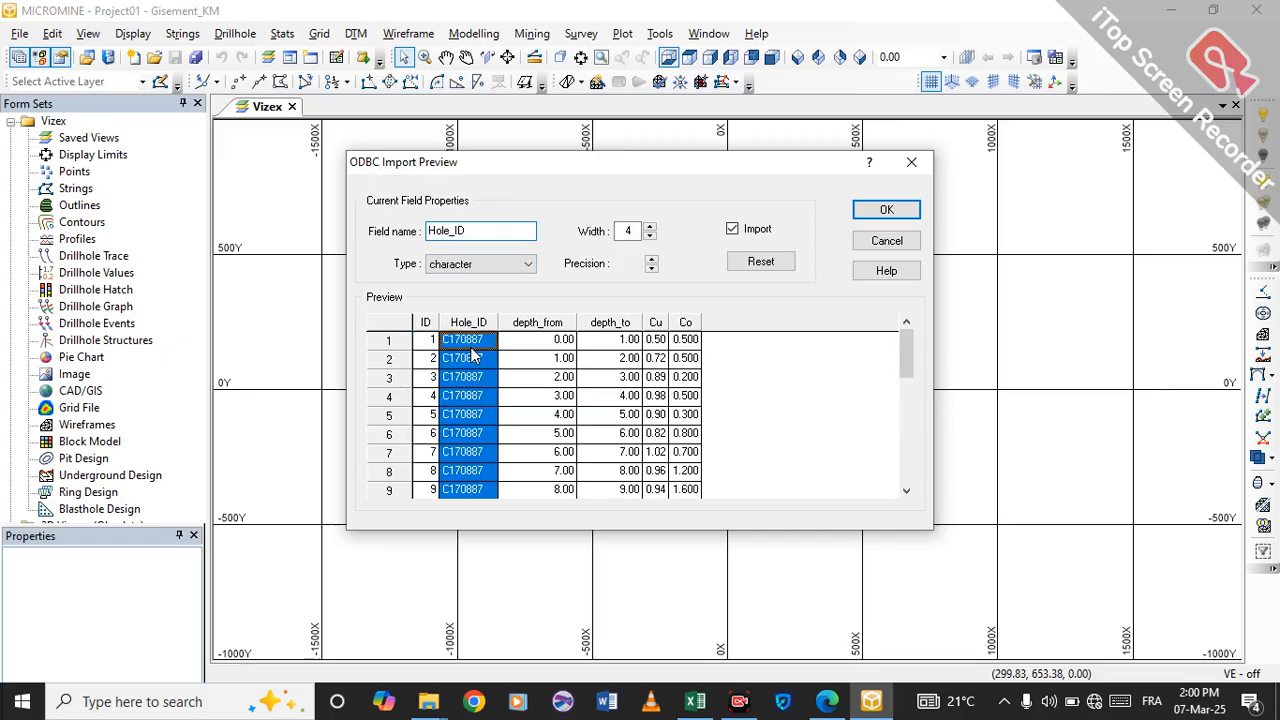
pyautogui.click(549, 372)
pyautogui.click(627, 373)
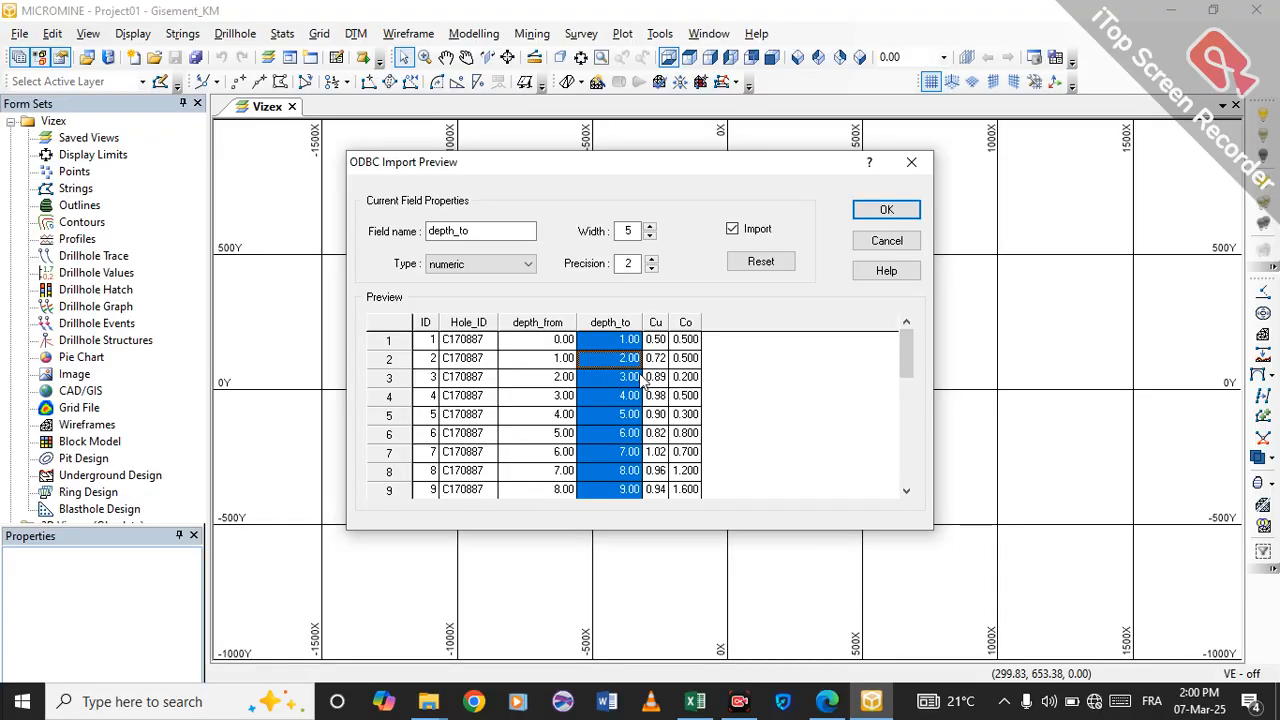
pyautogui.click(685, 382)
pyautogui.click(653, 376)
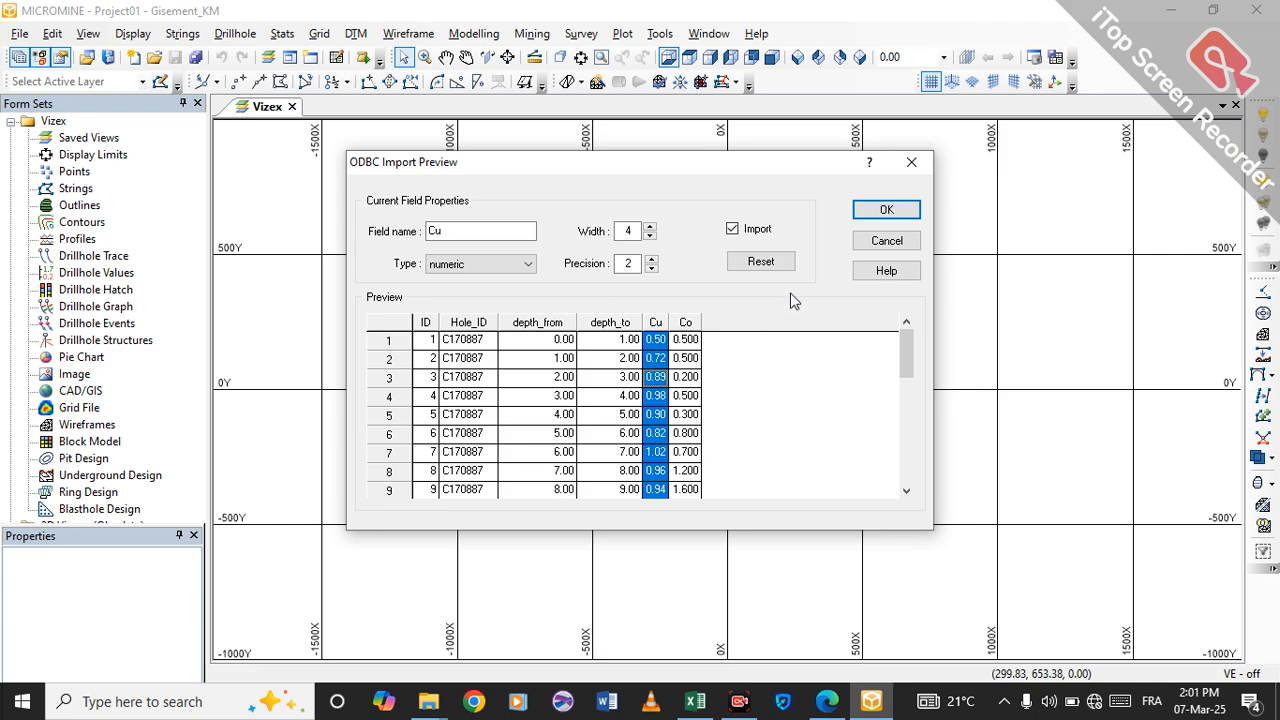
pyautogui.click(480, 342)
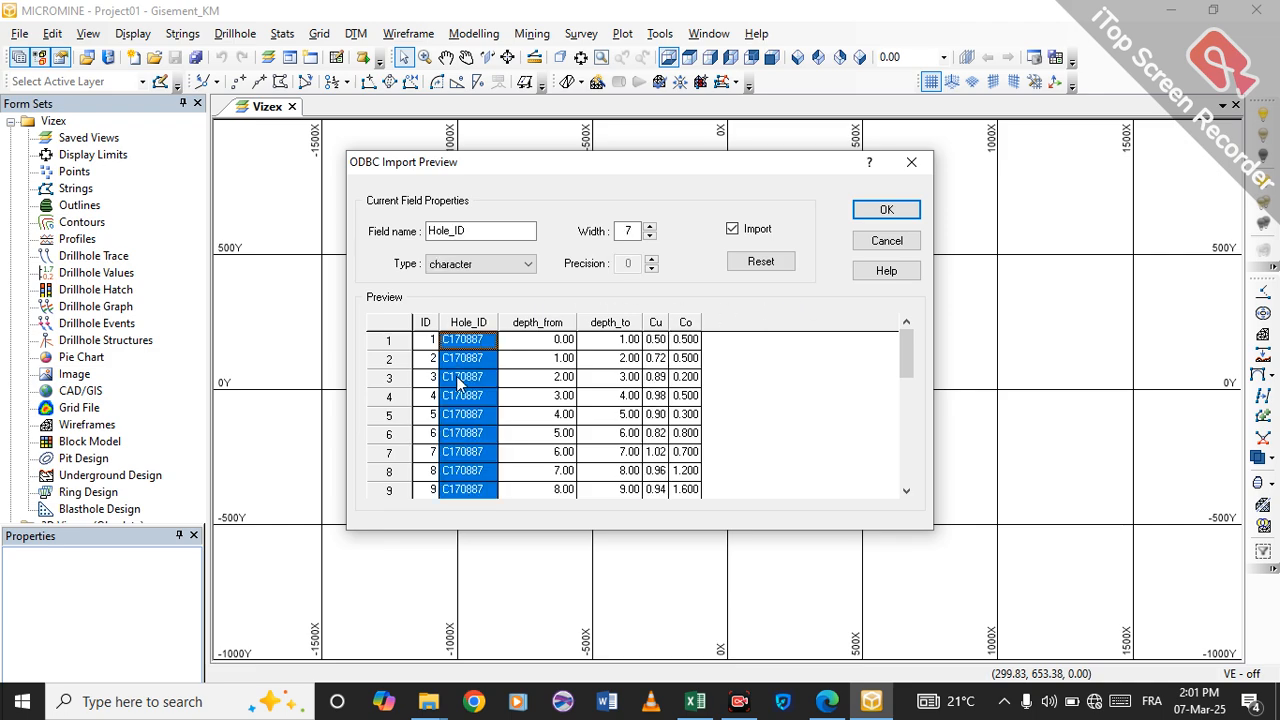
pyautogui.click(544, 358)
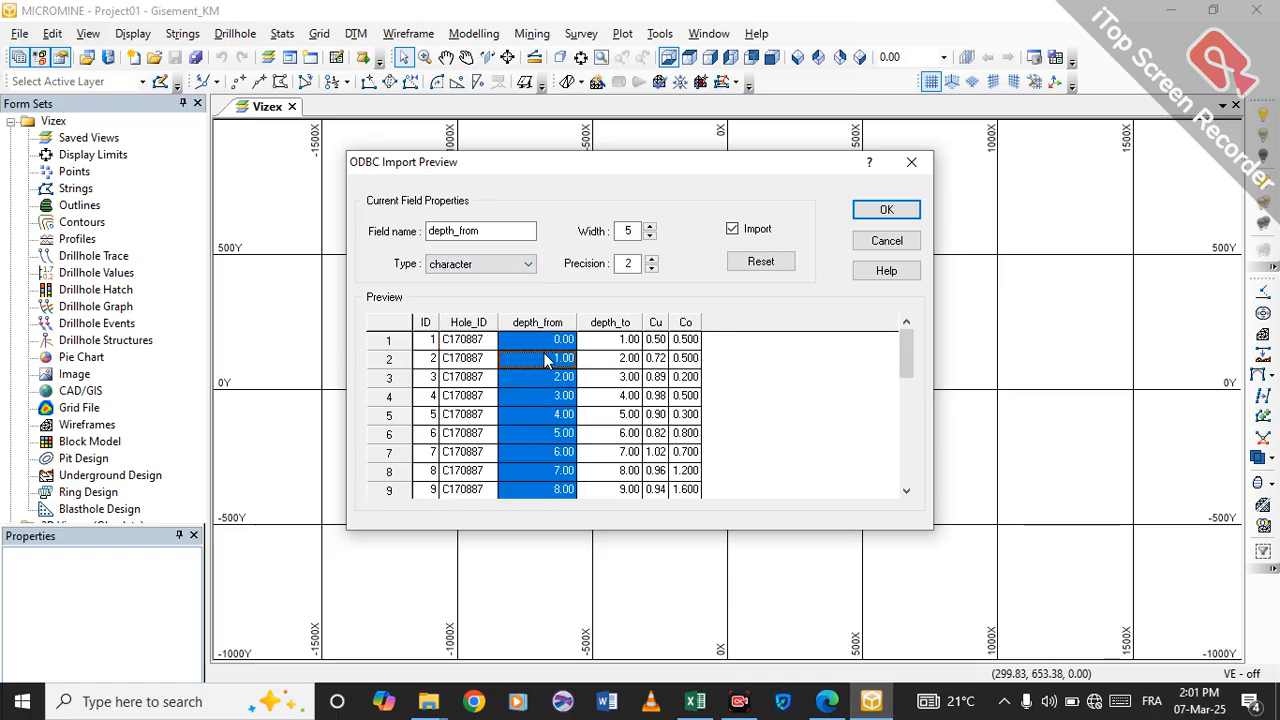
pyautogui.click(632, 344)
pyautogui.click(655, 358)
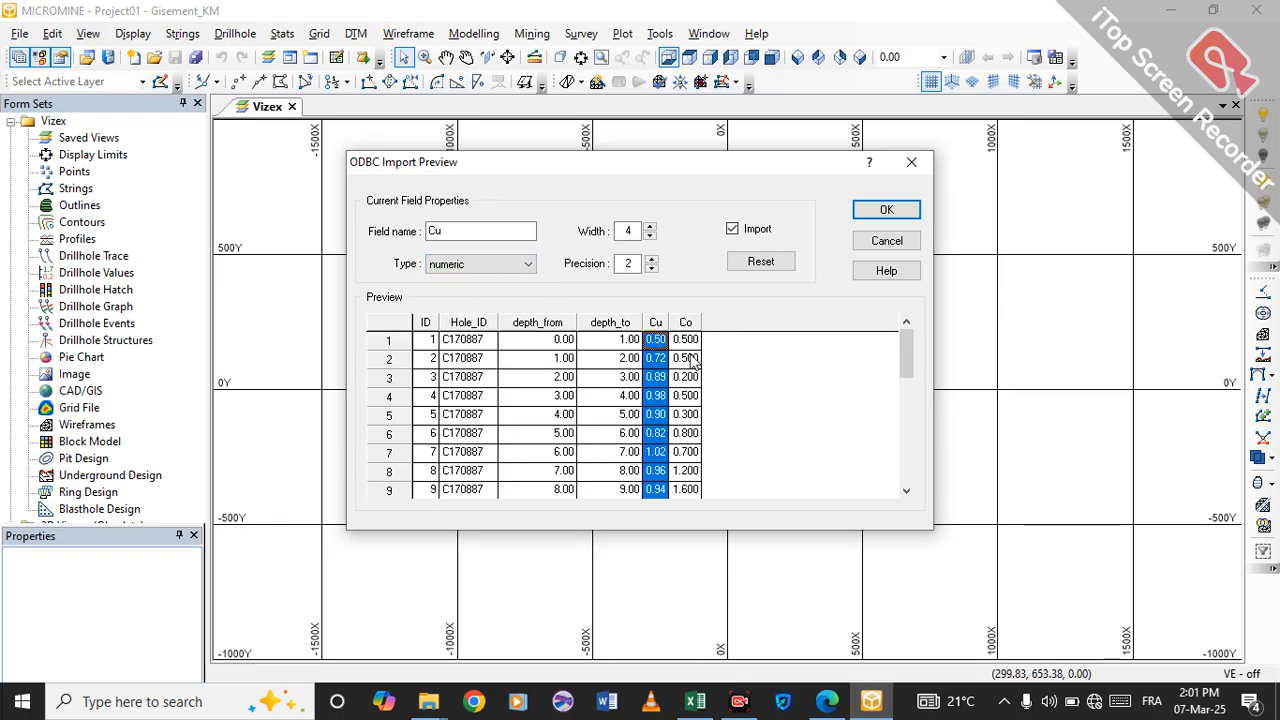
pyautogui.click(686, 358)
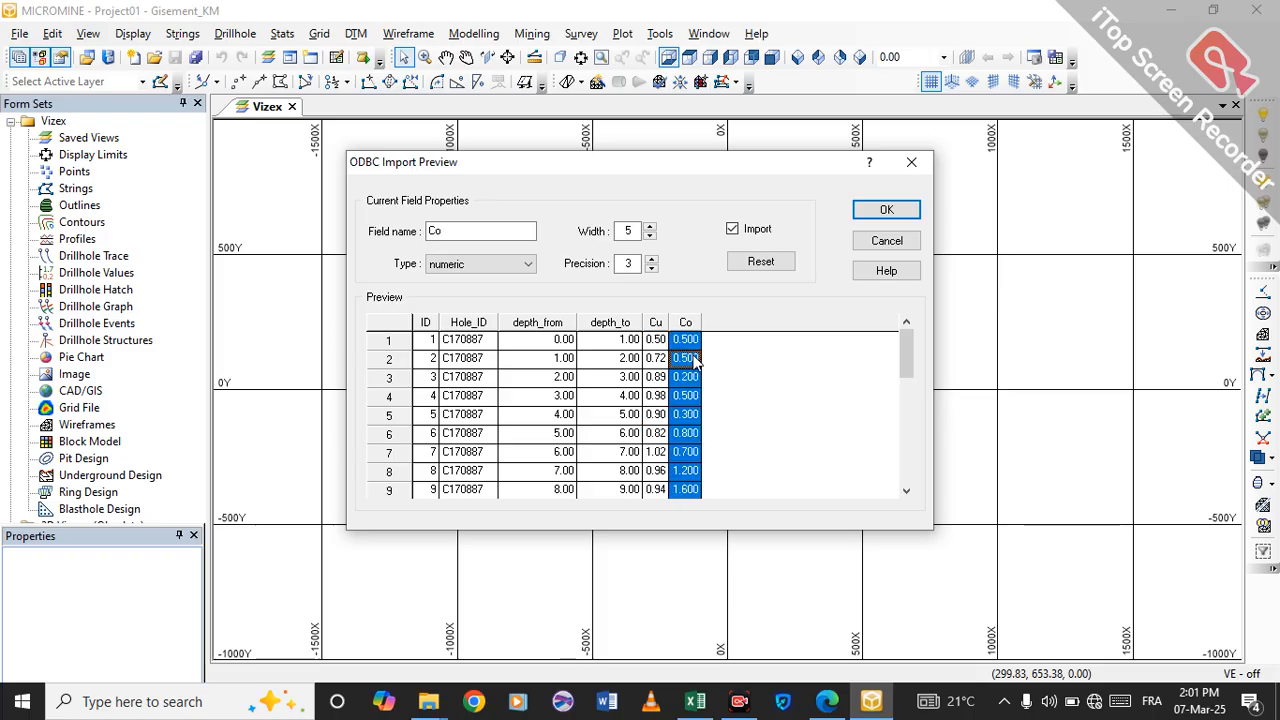
# Accept the previewed fields and import the ASSAY records, overwriting the existing Assay data file.
pyautogui.click(887, 212)
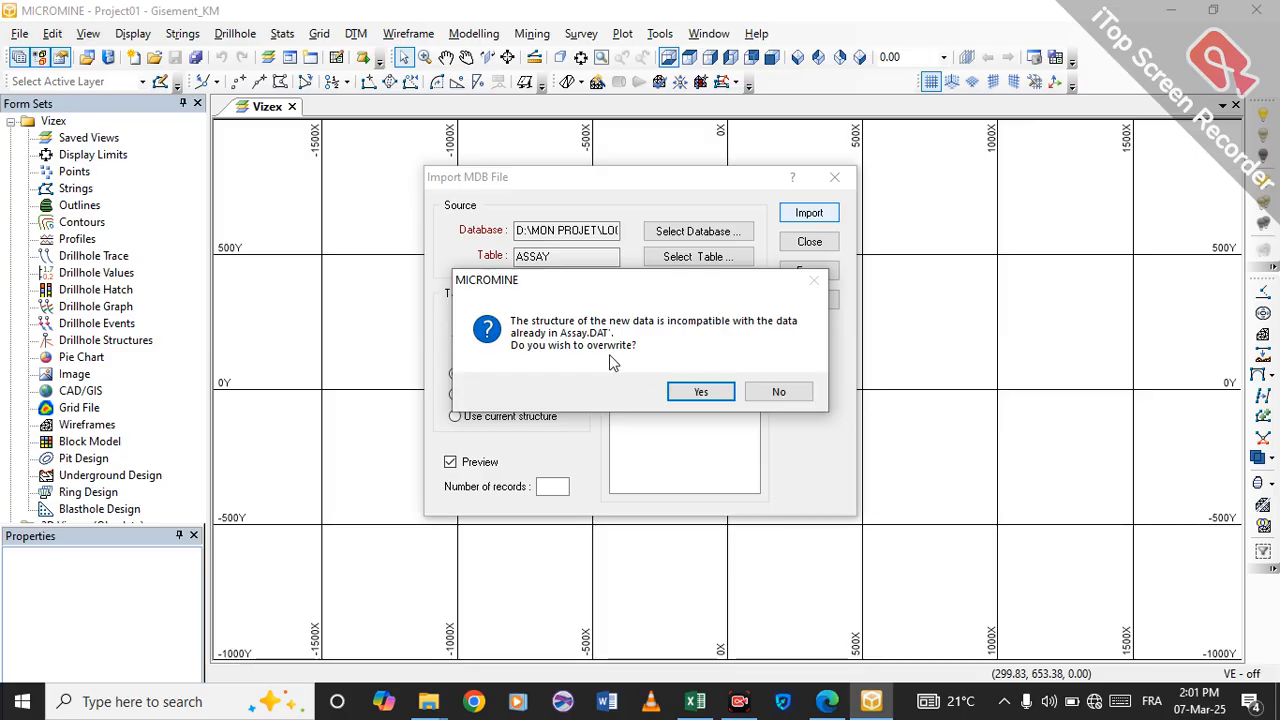
pyautogui.click(701, 392)
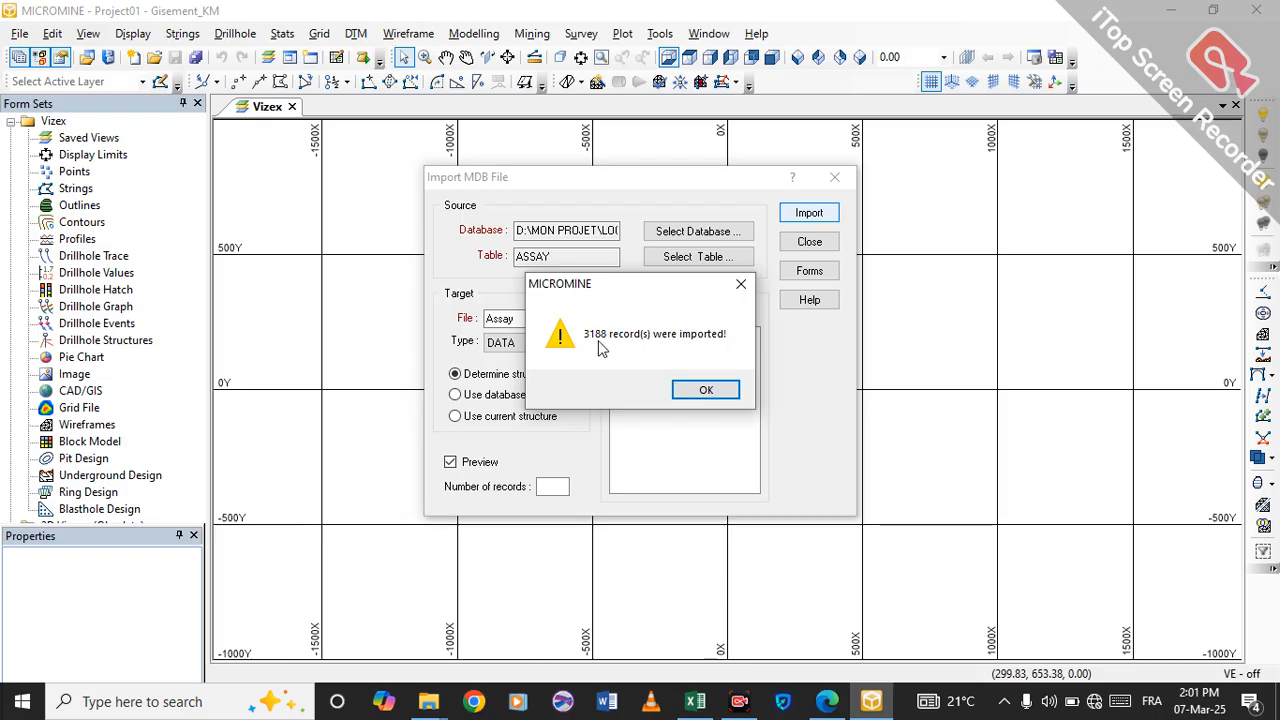
pyautogui.click(705, 390)
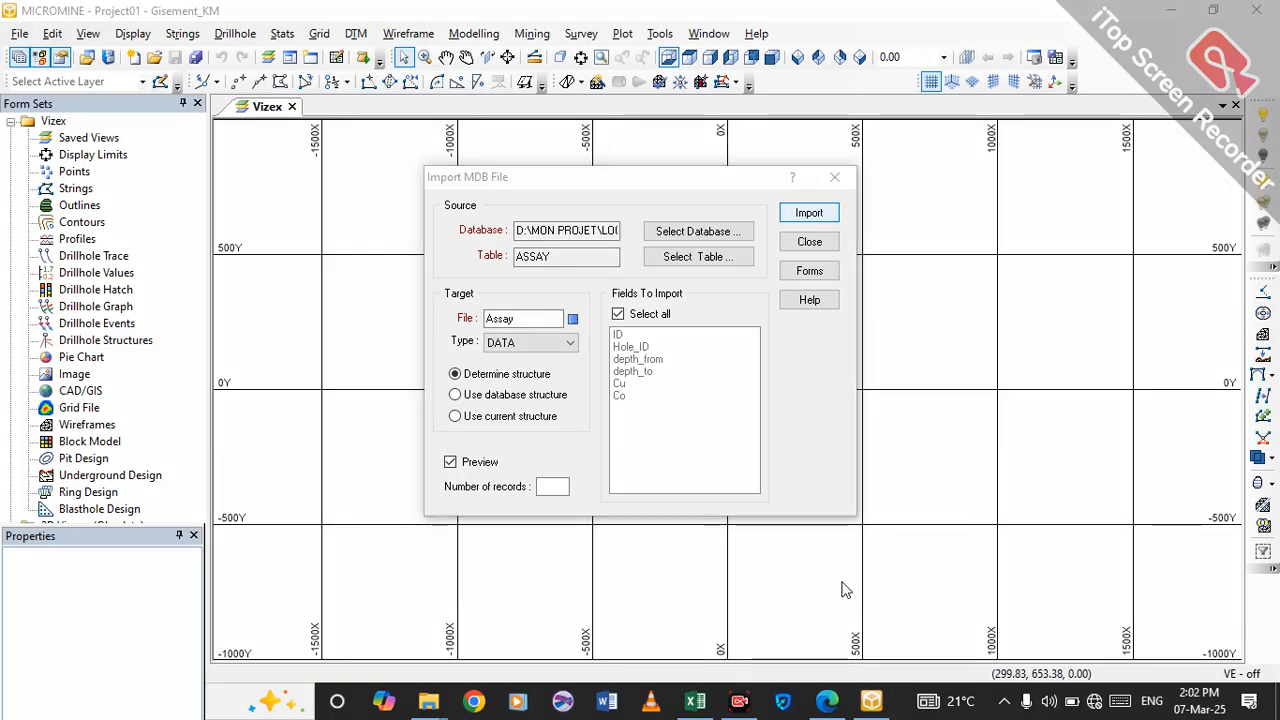
# Change the source table to COLLAR for the next import.
pyautogui.click(555, 258)
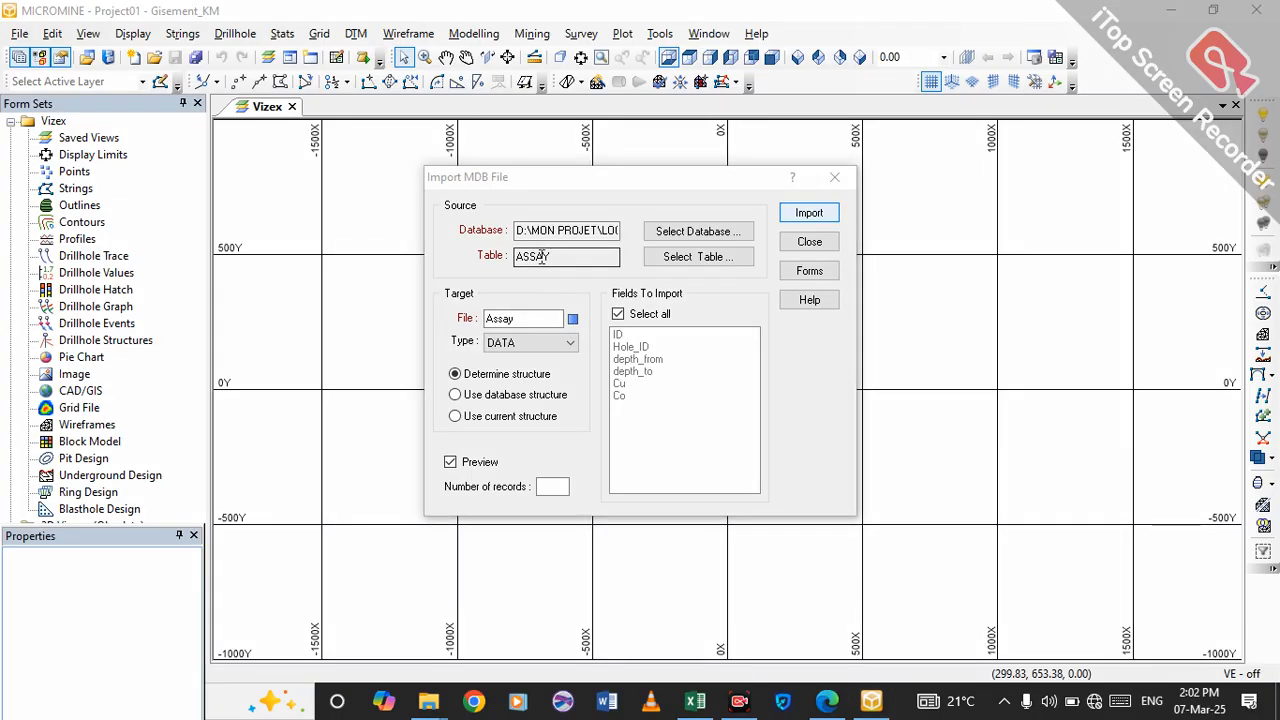
pyautogui.click(695, 258)
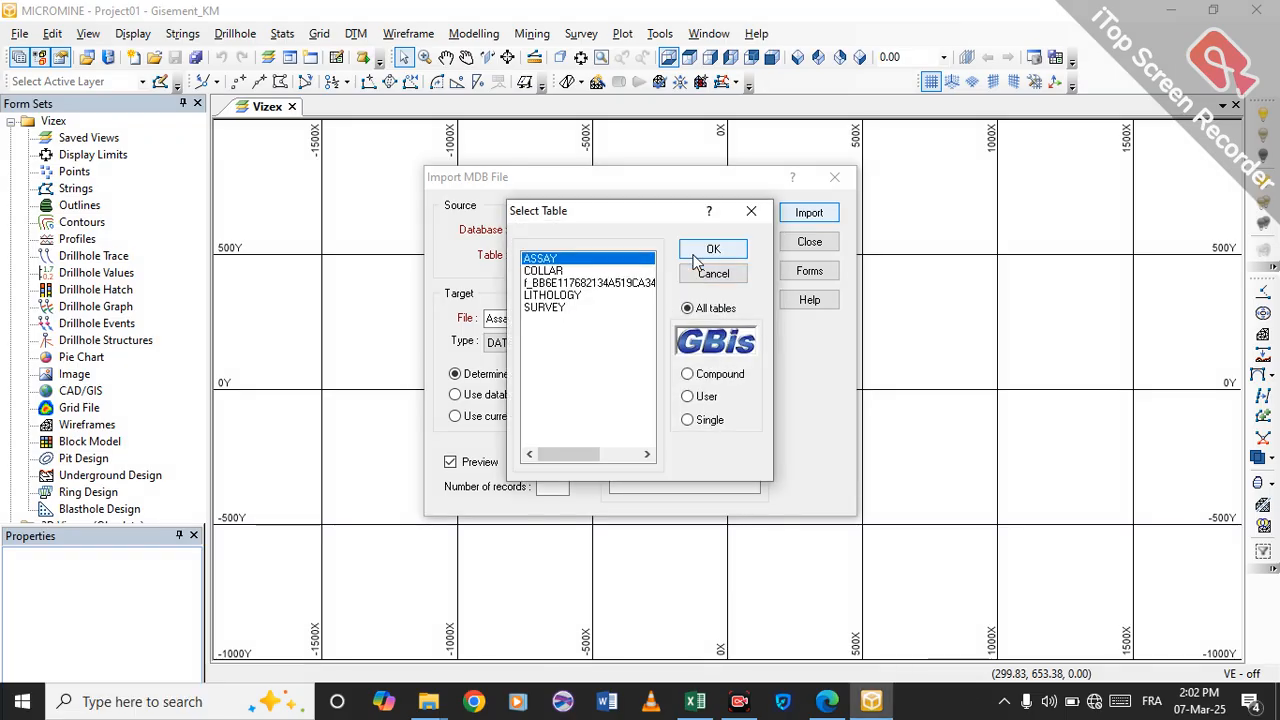
pyautogui.click(540, 271)
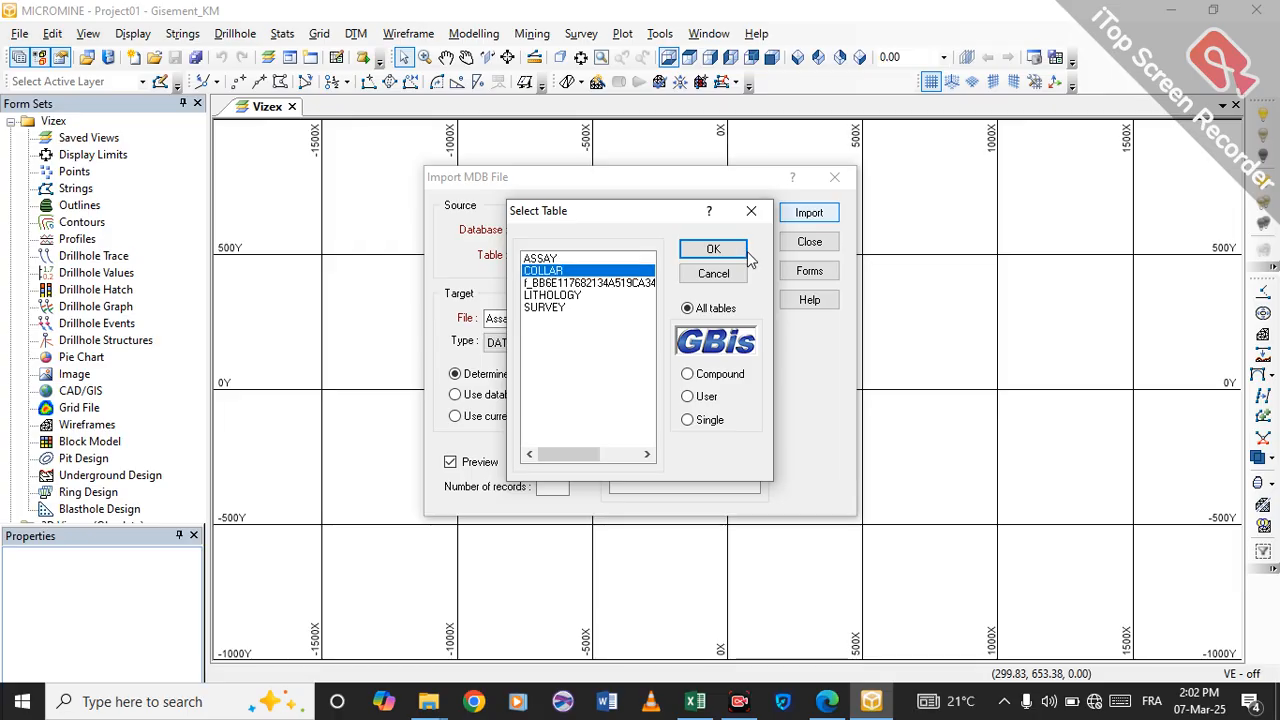
pyautogui.click(713, 250)
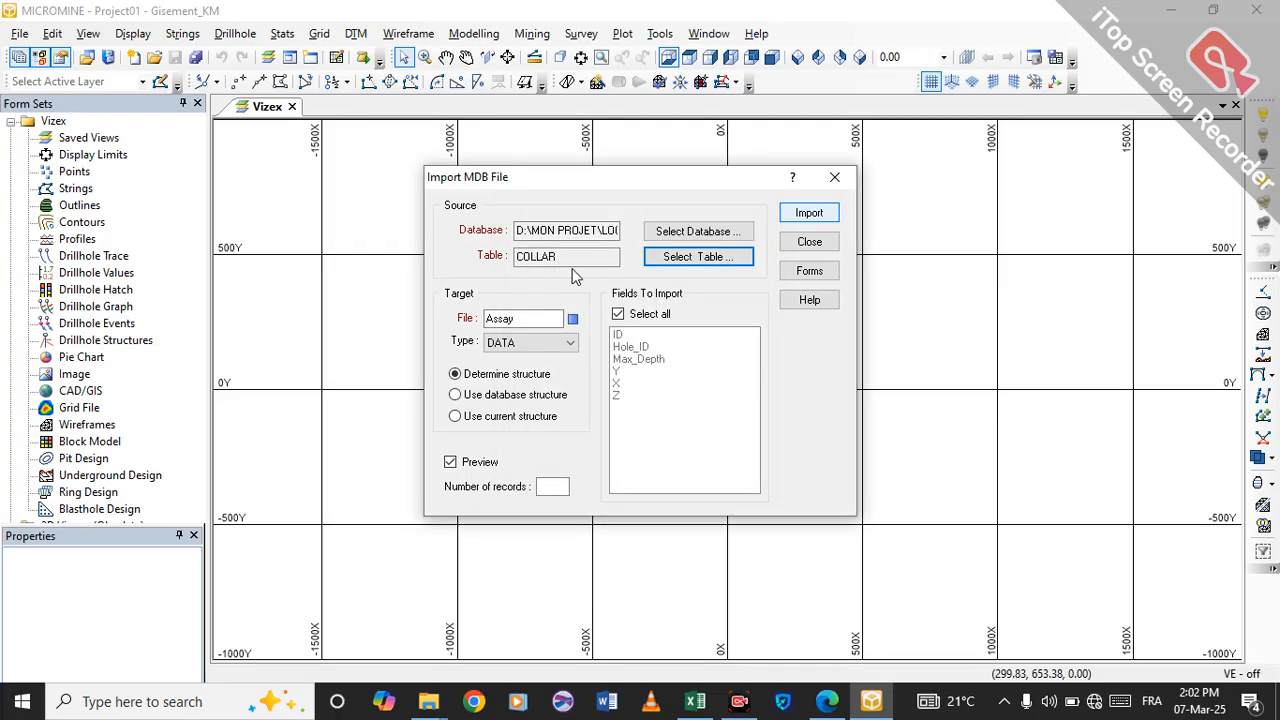
# Name the target file Collar, start the import and review the Hole_ID, Max_Depth, Y, X and Z fields in the preview.
pyautogui.click(533, 319)
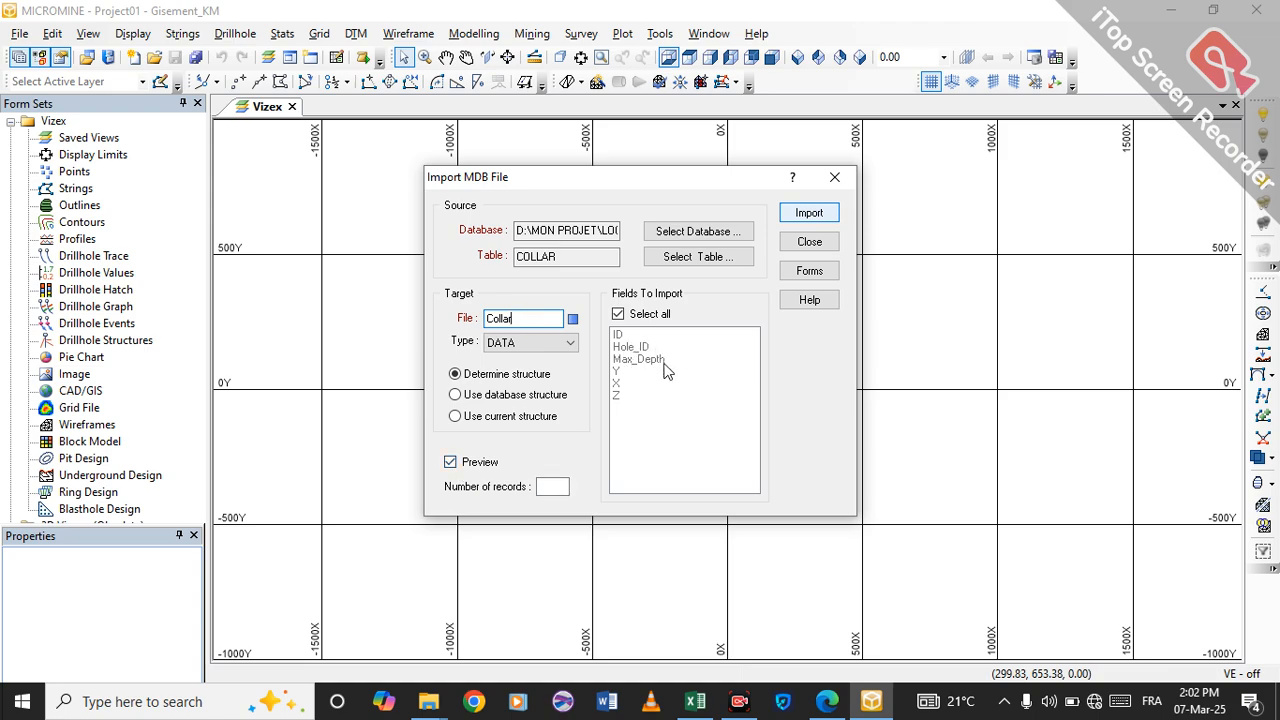
pyautogui.click(796, 214)
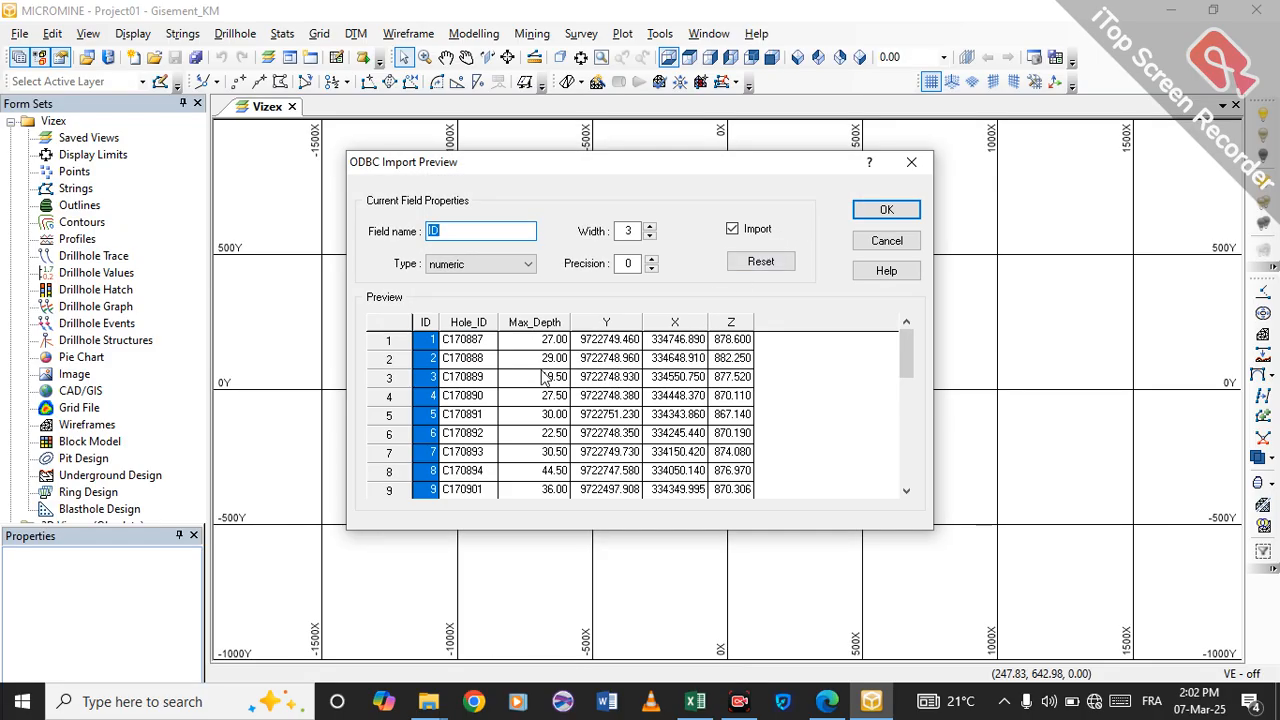
pyautogui.click(463, 343)
pyautogui.click(534, 348)
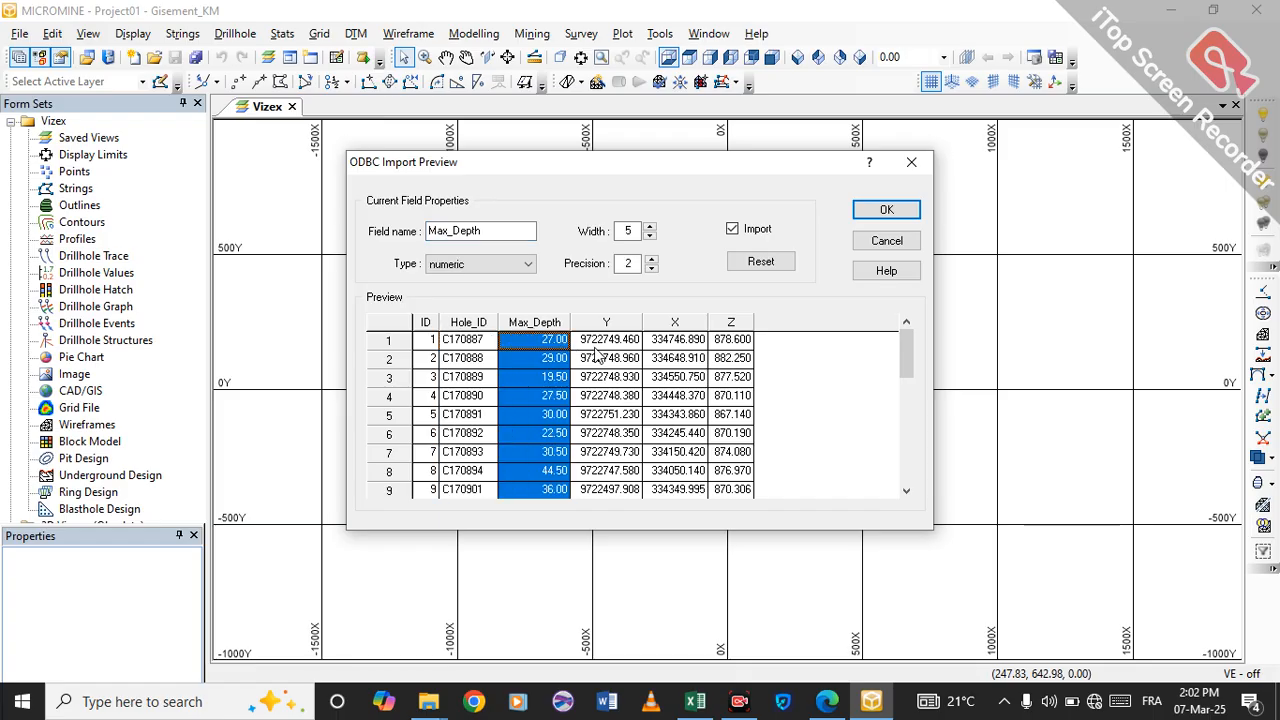
pyautogui.click(600, 356)
pyautogui.click(665, 358)
pyautogui.click(750, 357)
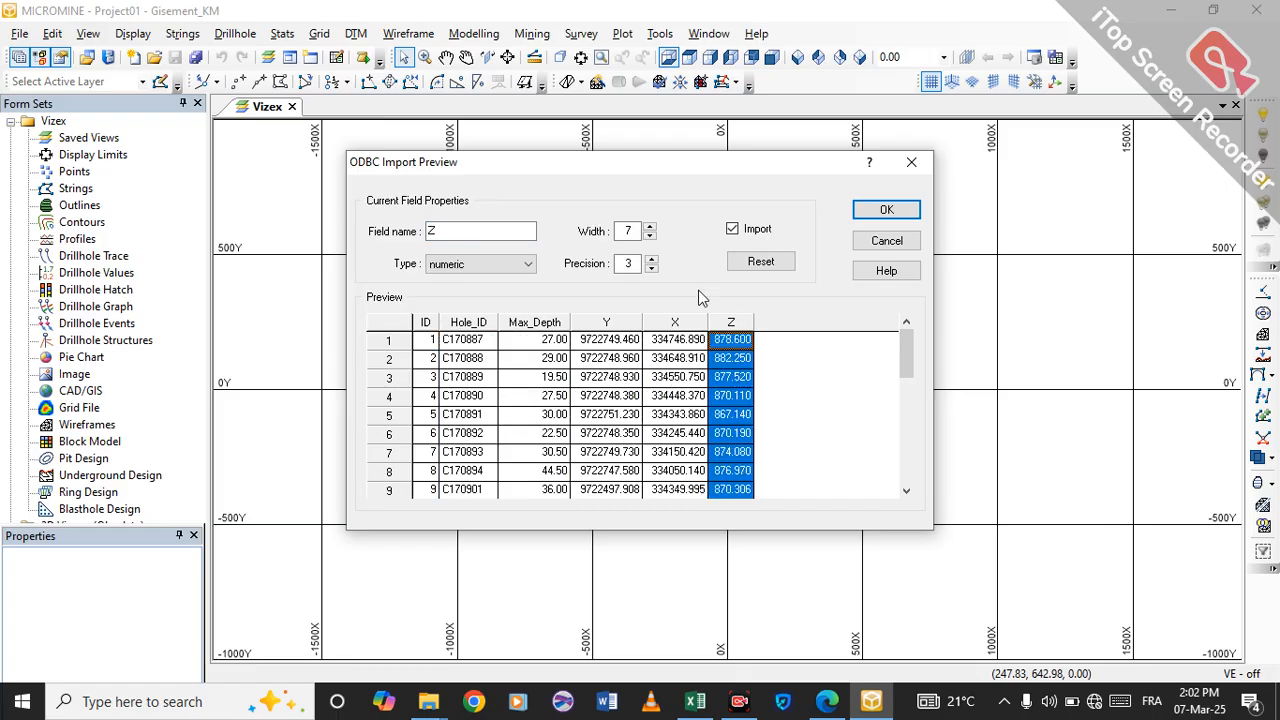
# Accept the previewed fields and import the COLLAR records, overwriting the existing Collar data file.
pyautogui.click(886, 210)
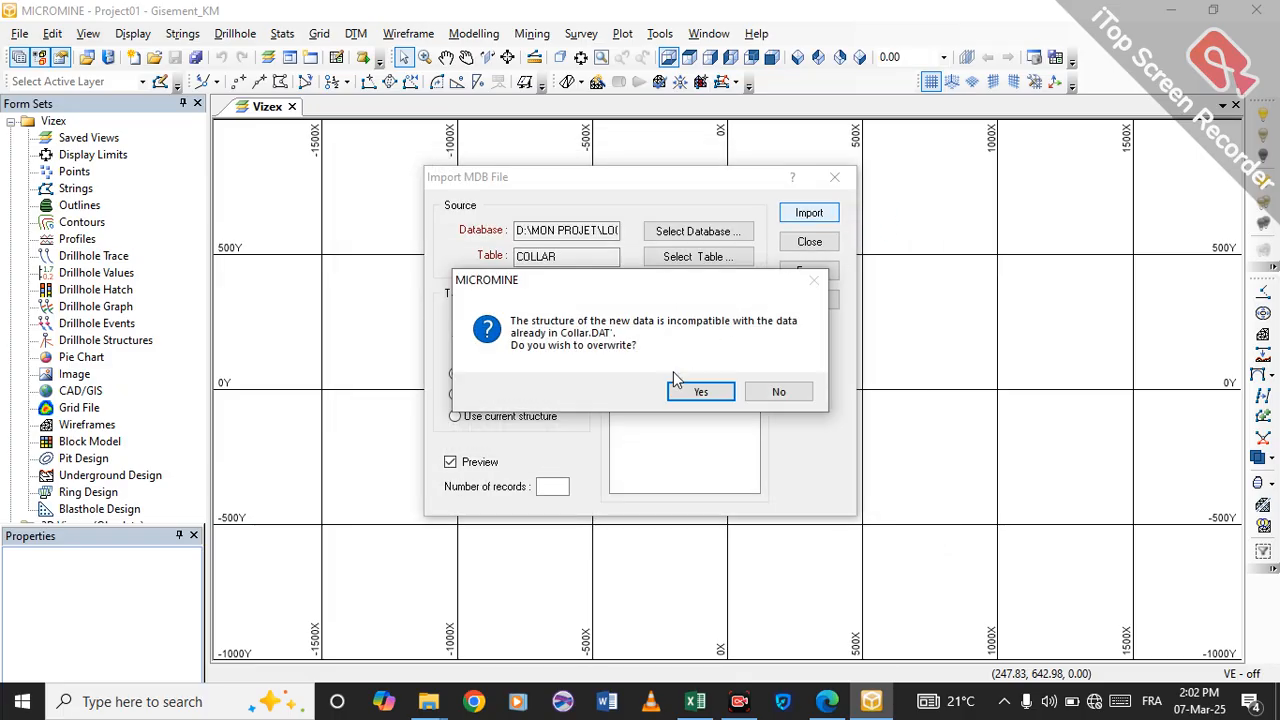
pyautogui.click(690, 392)
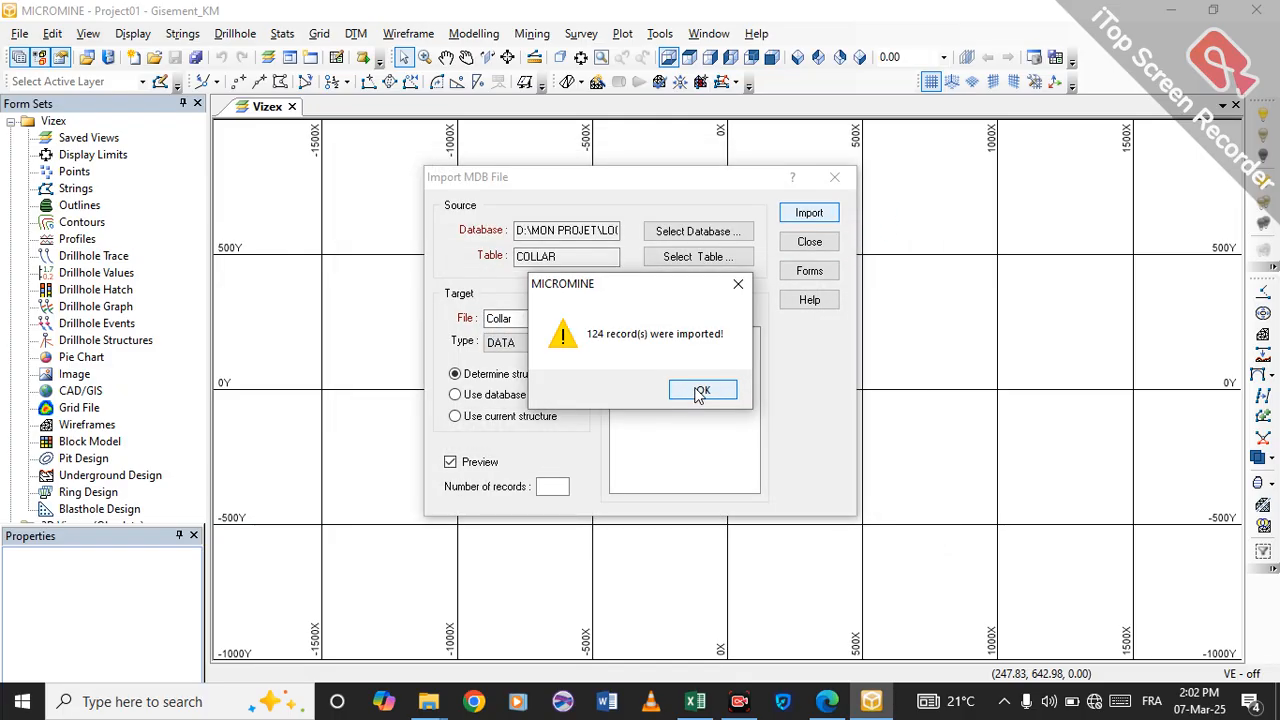
pyautogui.click(699, 392)
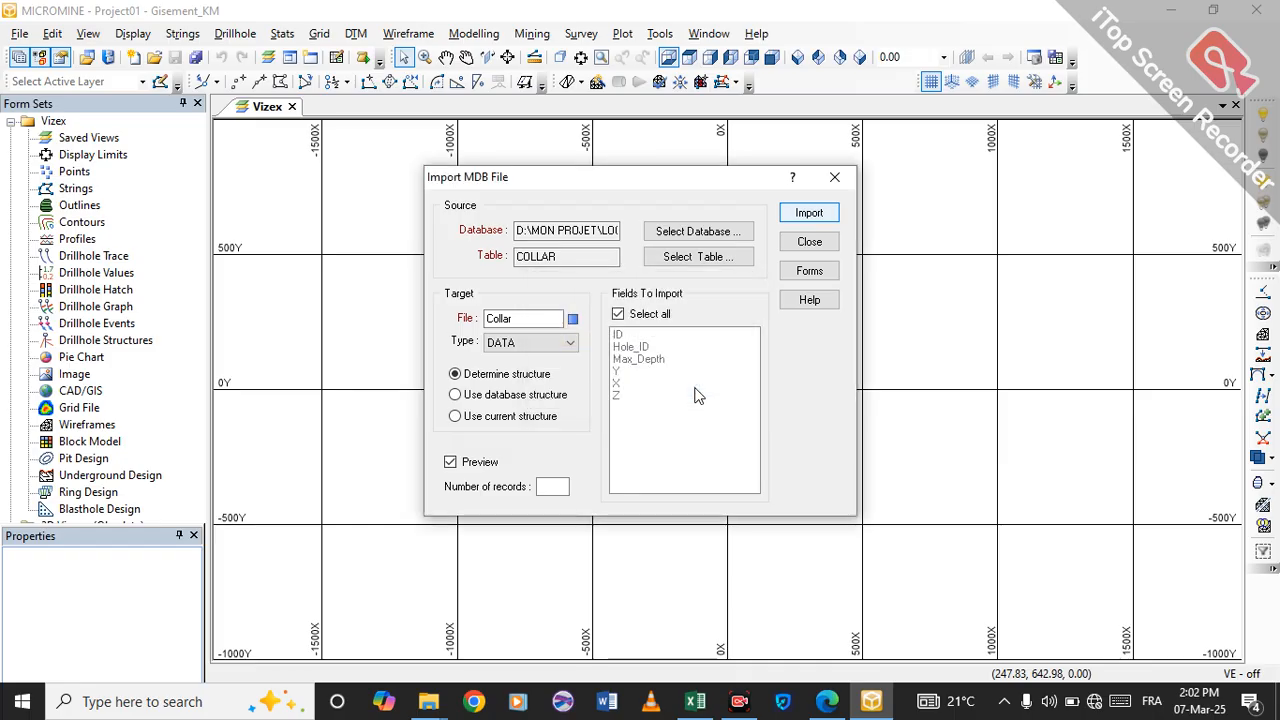
# Change the import's source table from the database to LITHOLOGY.
pyautogui.click(698, 257)
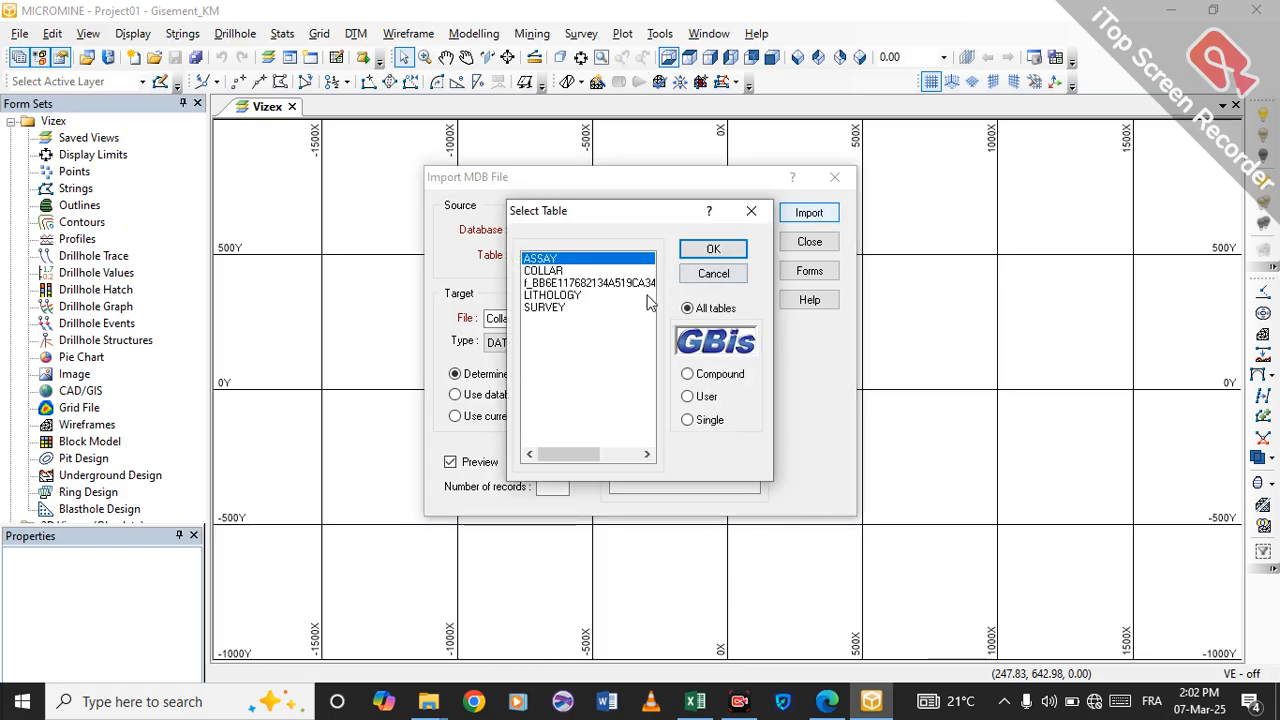
pyautogui.click(566, 297)
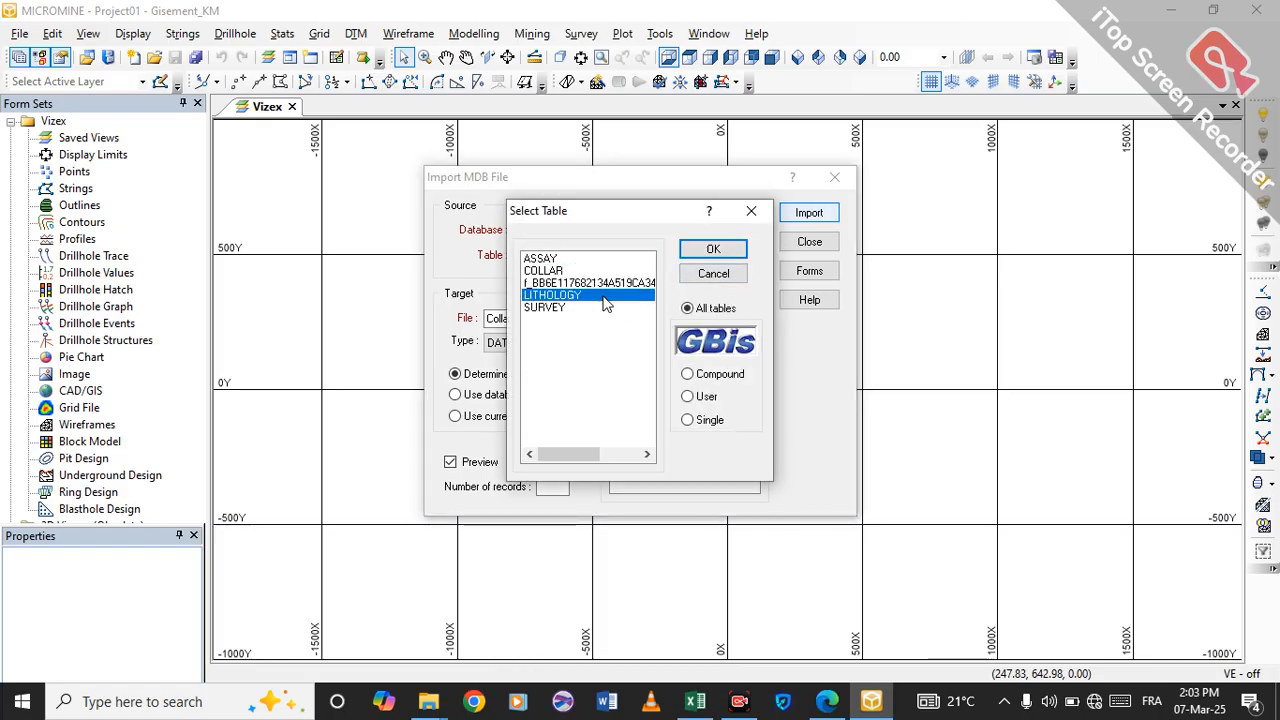
pyautogui.click(728, 252)
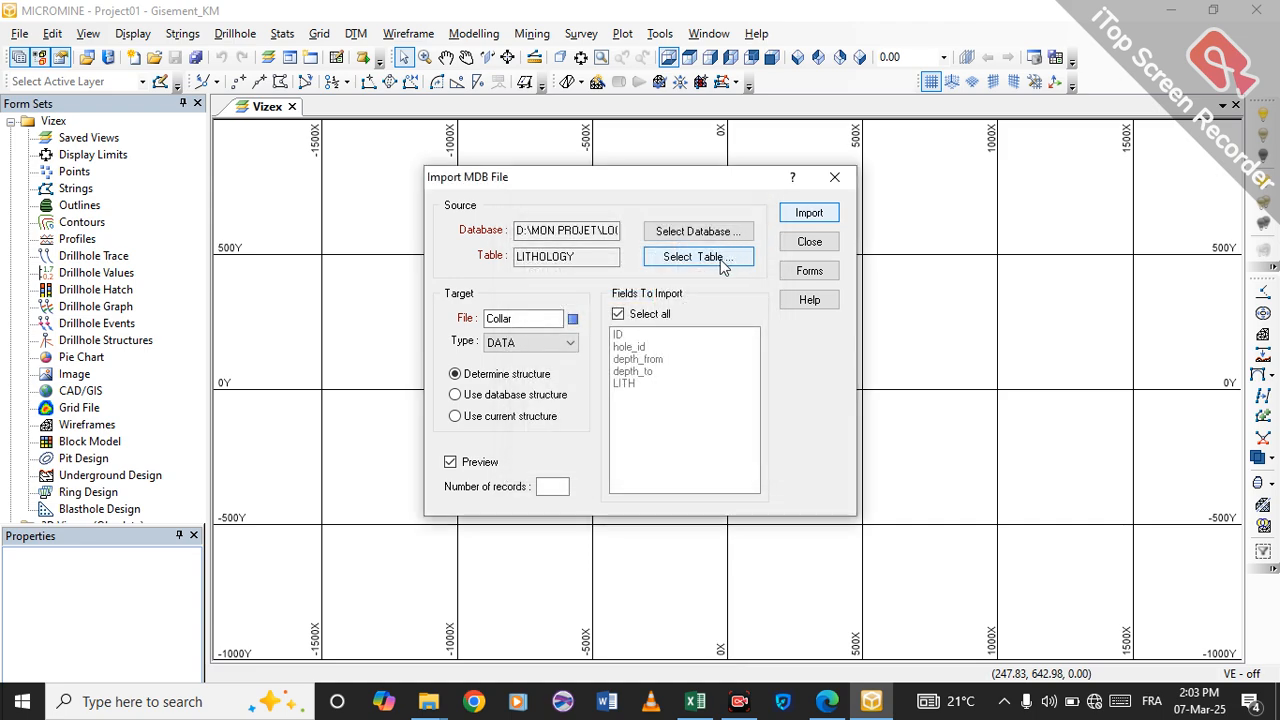
# Rename the target file Lithology and start the import to open the field preview.
pyautogui.click(555, 318)
pyautogui.press('BackSpace')
pyautogui.press('BackSpace')
pyautogui.press('BackSpace')
pyautogui.press('BackSpace')
pyautogui.press('BackSpace')
pyautogui.press('BackSpace')
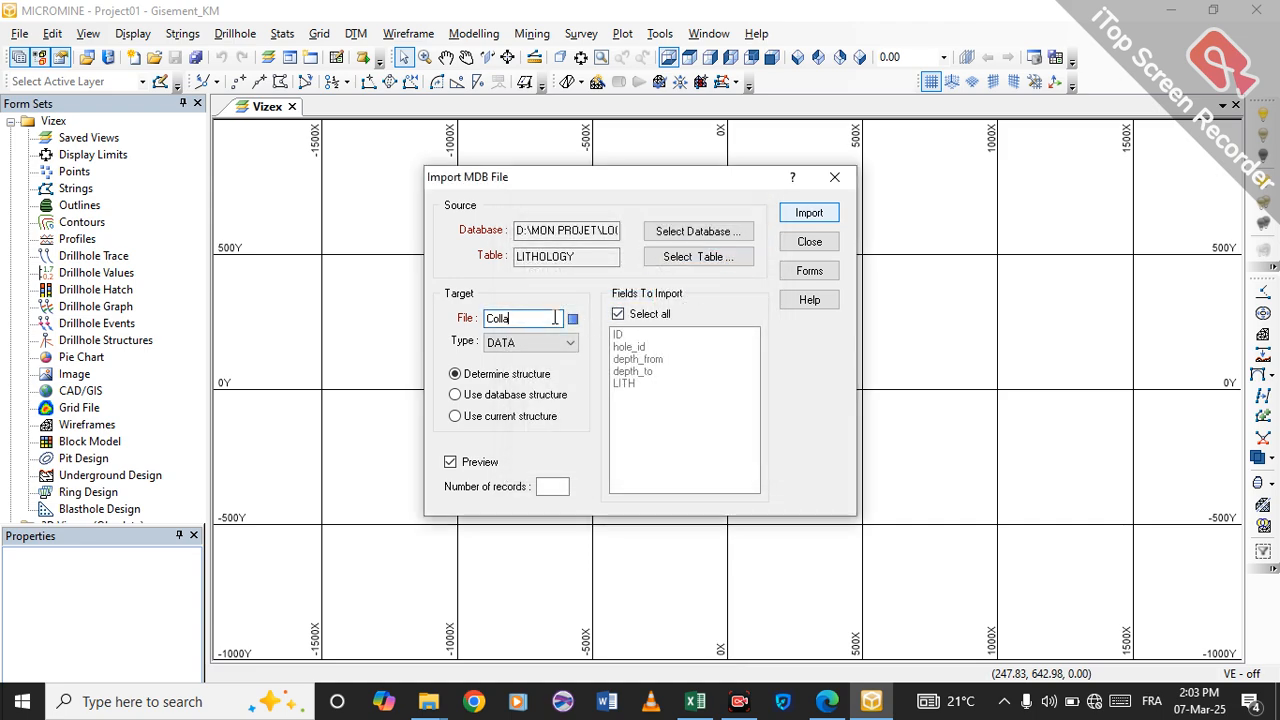
pyautogui.write('Li')
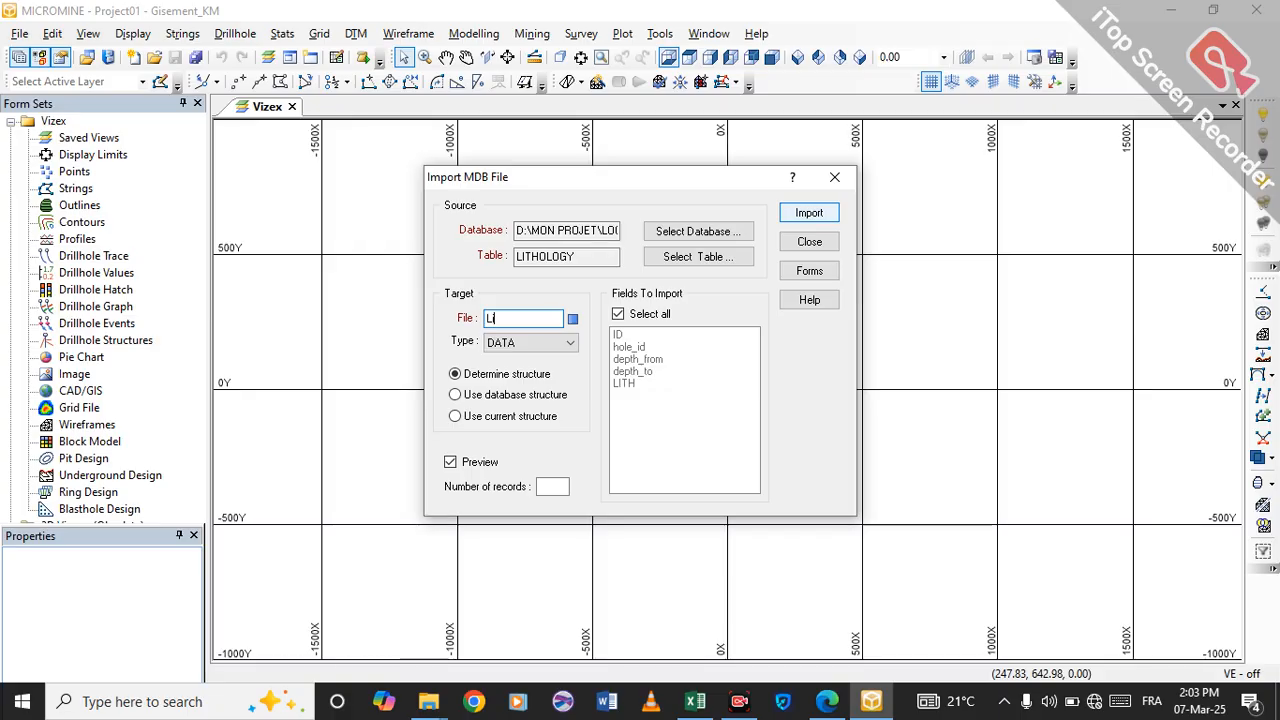
pyautogui.write('thology')
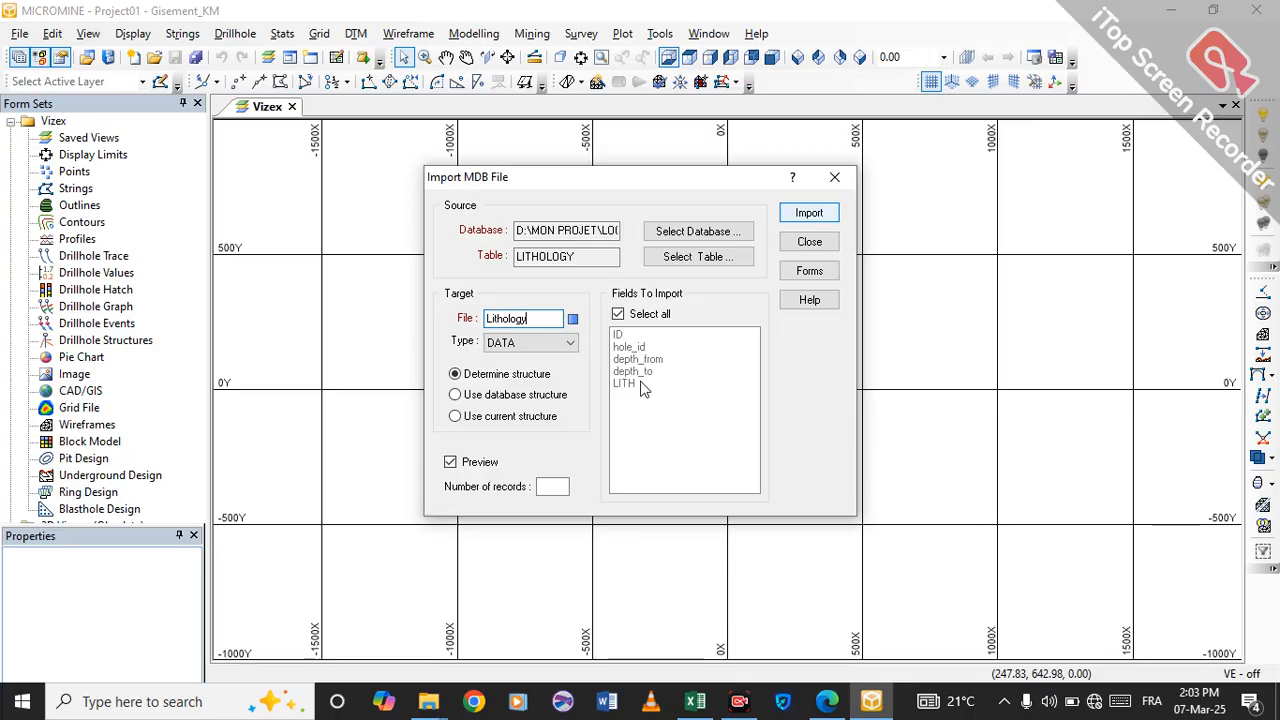
pyautogui.click(810, 216)
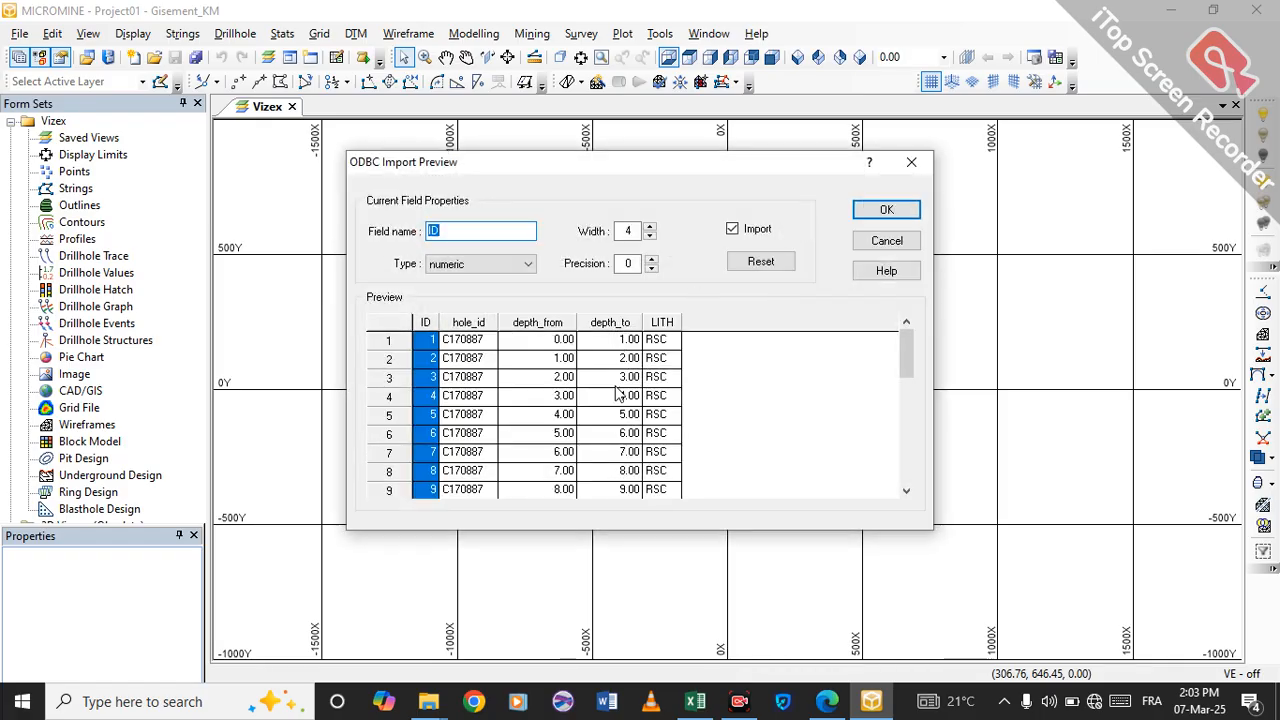
# Review the hole_id, depth_from, depth_to and LITH fields, then import the LITHOLOGY records, overwriting the existing Lithology data file.
pyautogui.click(466, 341)
pyautogui.click(523, 358)
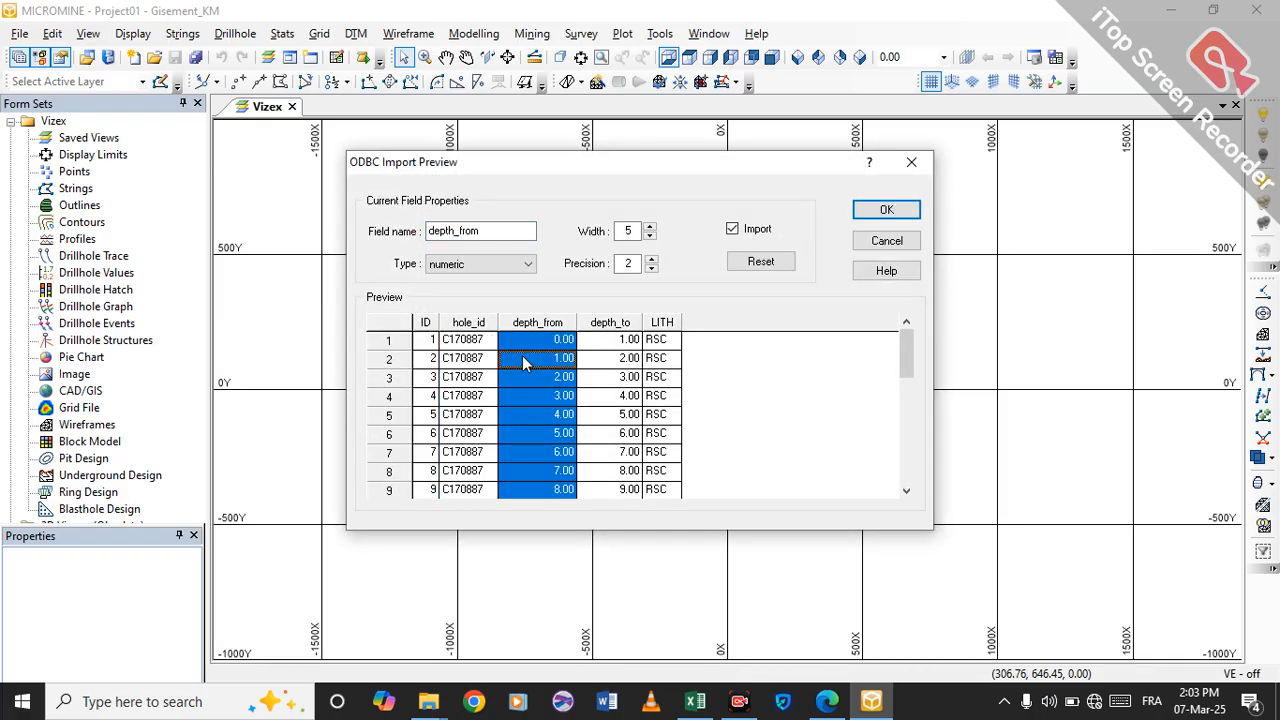
pyautogui.click(585, 361)
pyautogui.click(660, 366)
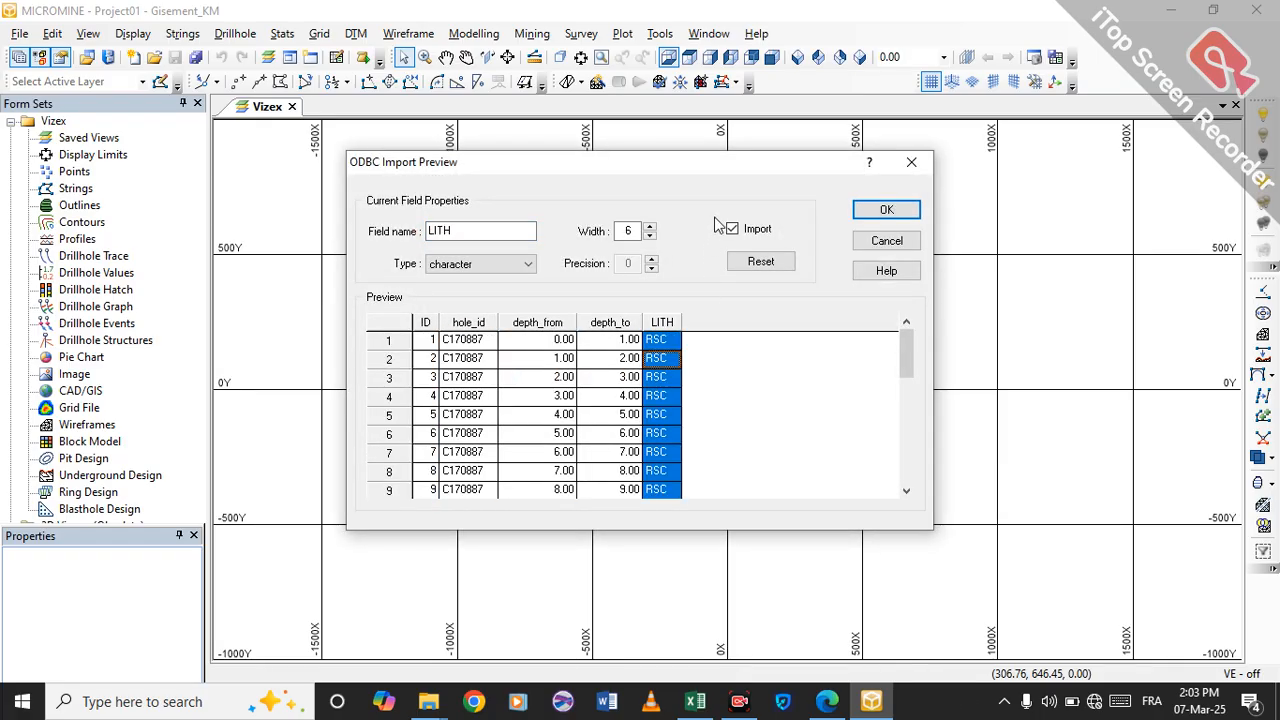
pyautogui.click(886, 213)
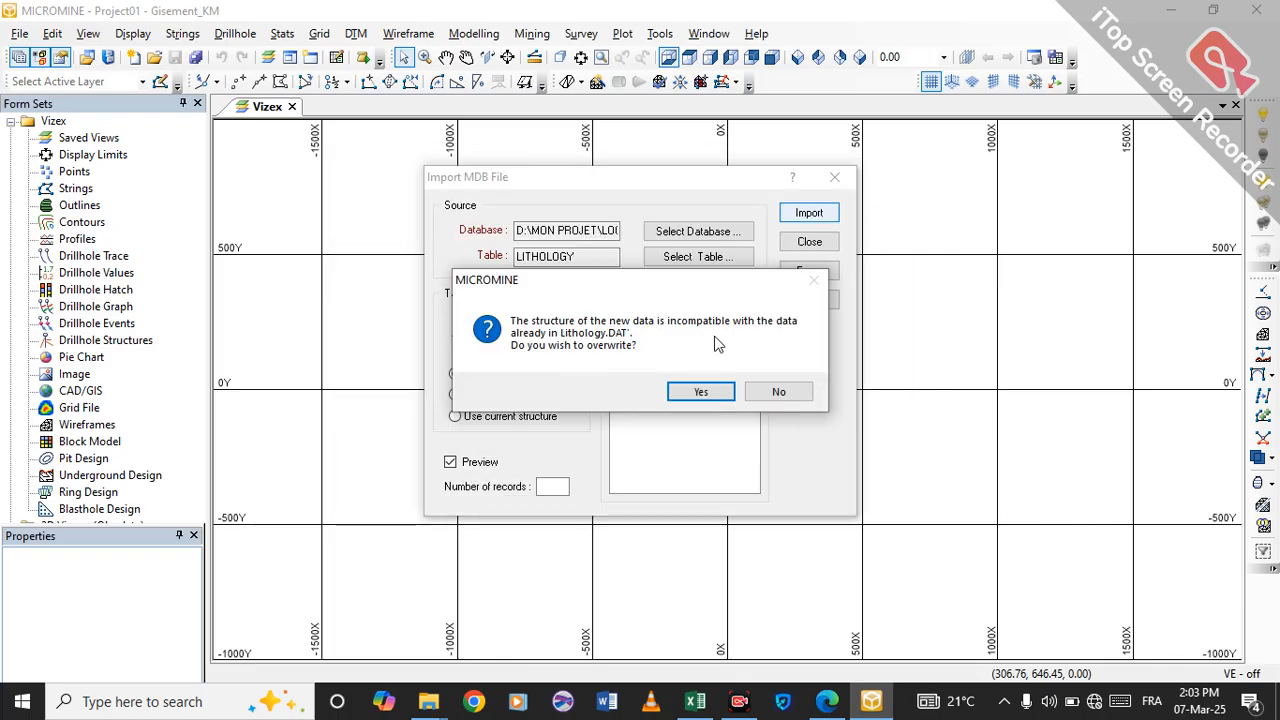
pyautogui.click(700, 392)
pyautogui.click(705, 392)
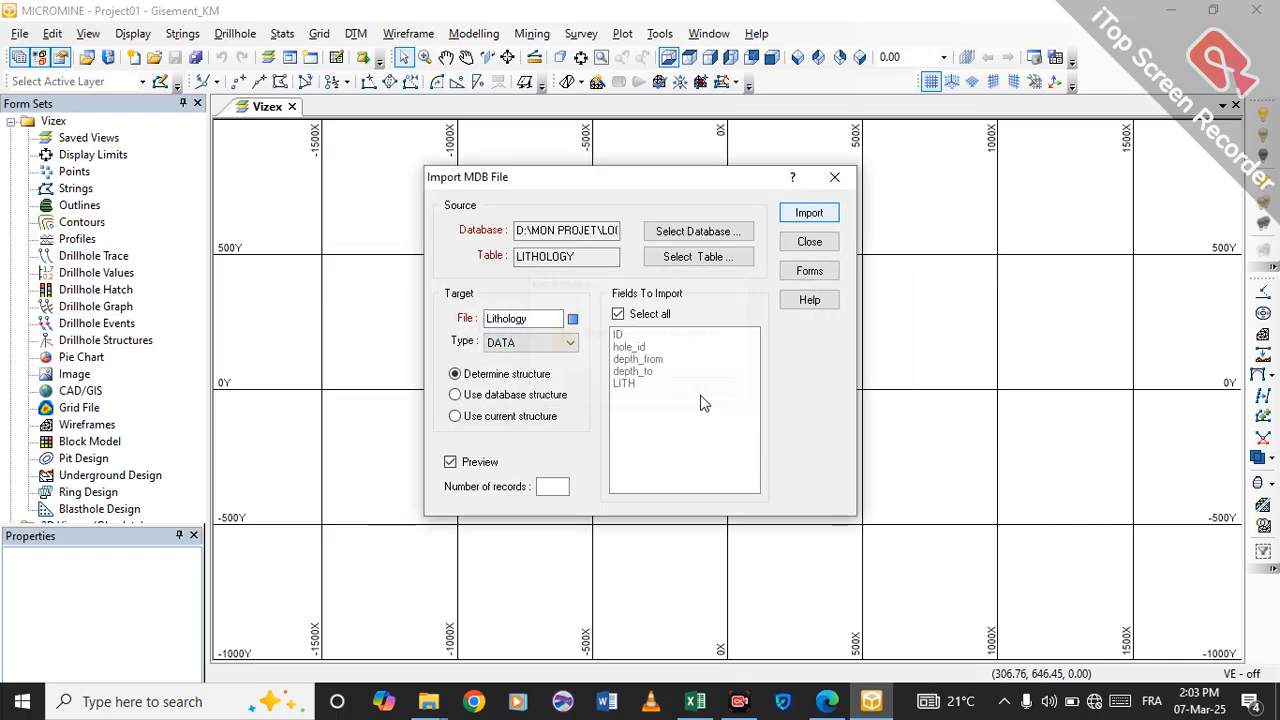
# Change the import's source table from the database to SURVEY.
pyautogui.click(650, 257)
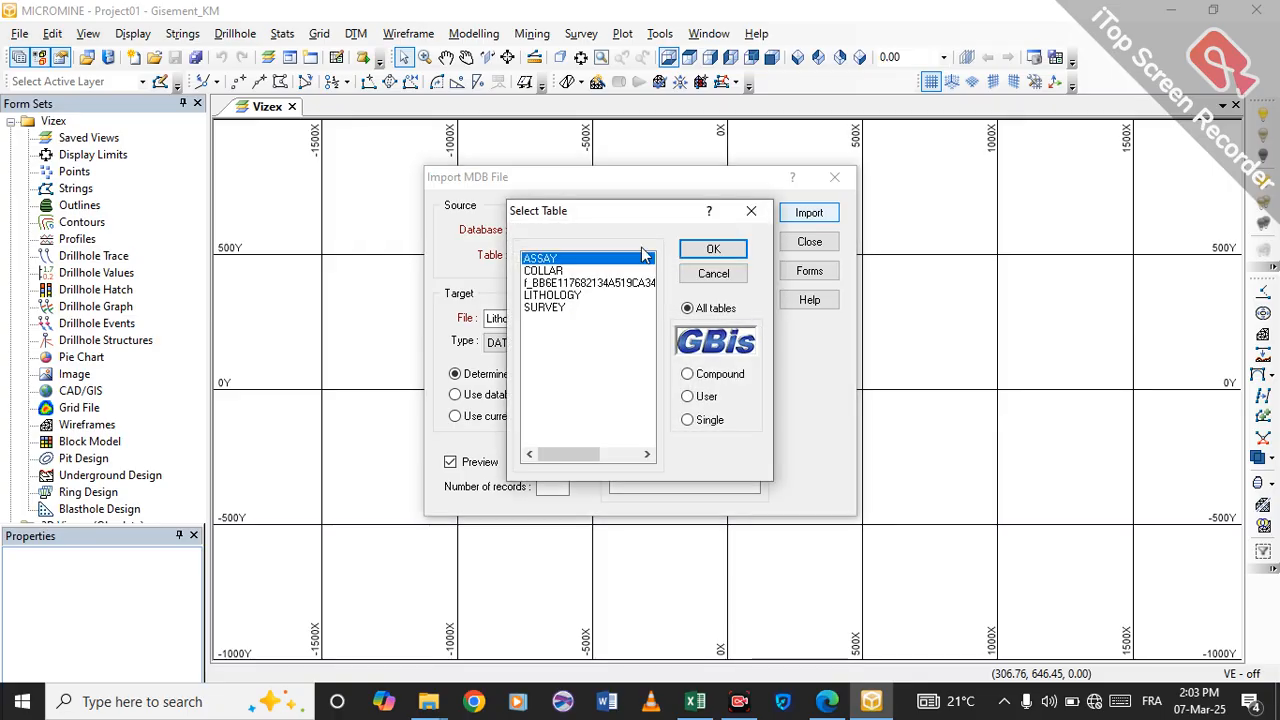
pyautogui.click(546, 310)
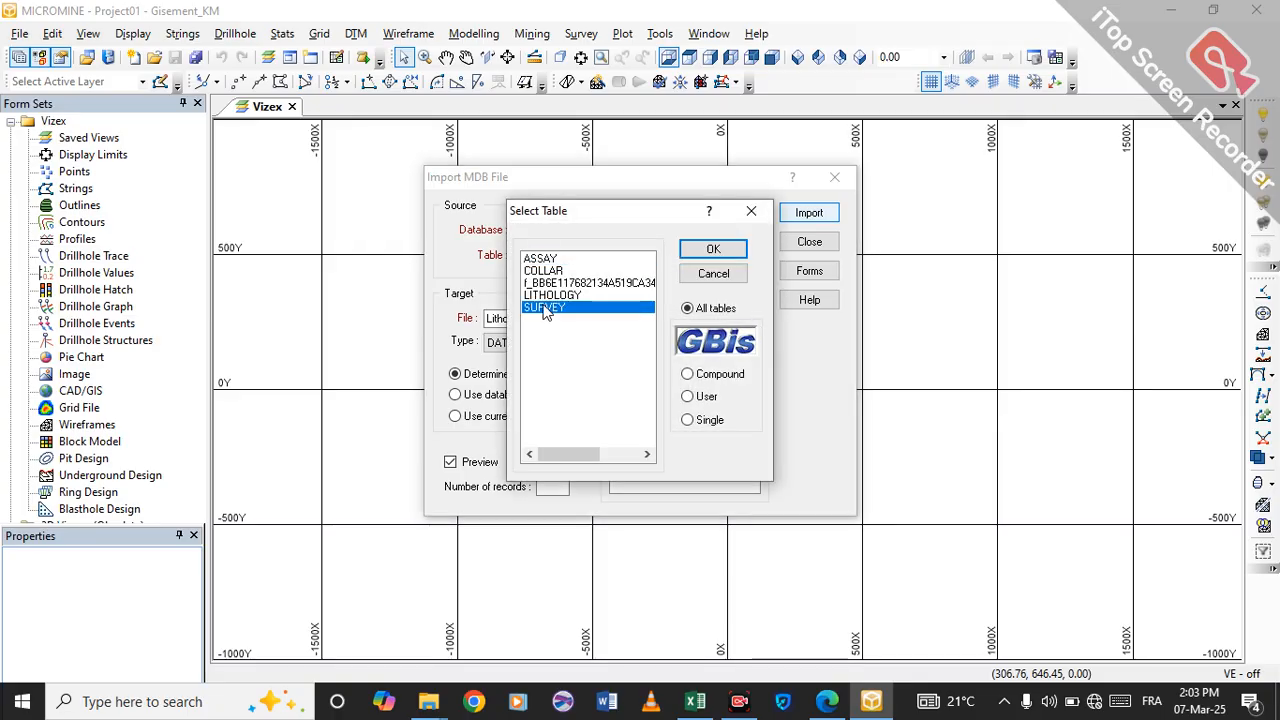
pyautogui.click(713, 250)
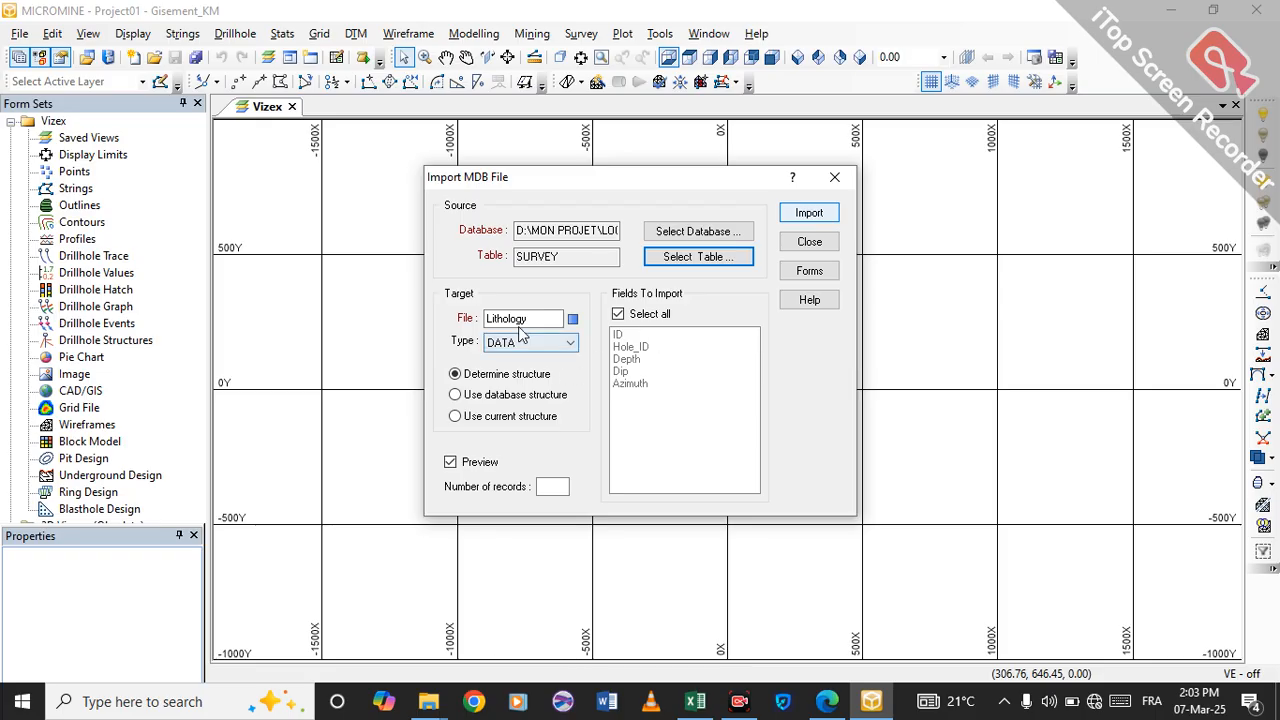
# Rename the target file Survey and start the import to open the field preview.
pyautogui.click(521, 320)
pyautogui.press('BackSpace')
pyautogui.press('BackSpace')
pyautogui.press('BackSpace')
pyautogui.press('BackSpace')
pyautogui.press('BackSpace')
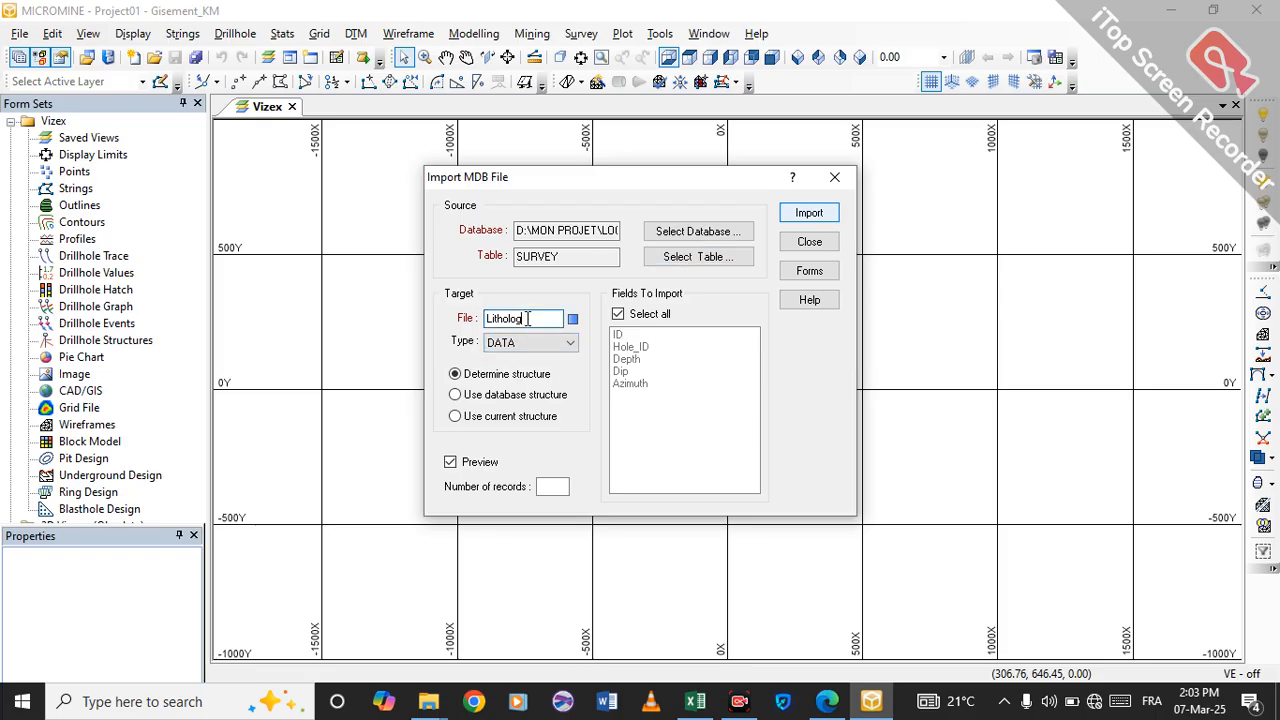
pyautogui.press('BackSpace')
pyautogui.press('BackSpace')
pyautogui.press('BackSpace')
pyautogui.press('BackSpace')
pyautogui.write('Survey')
pyautogui.click(791, 220)
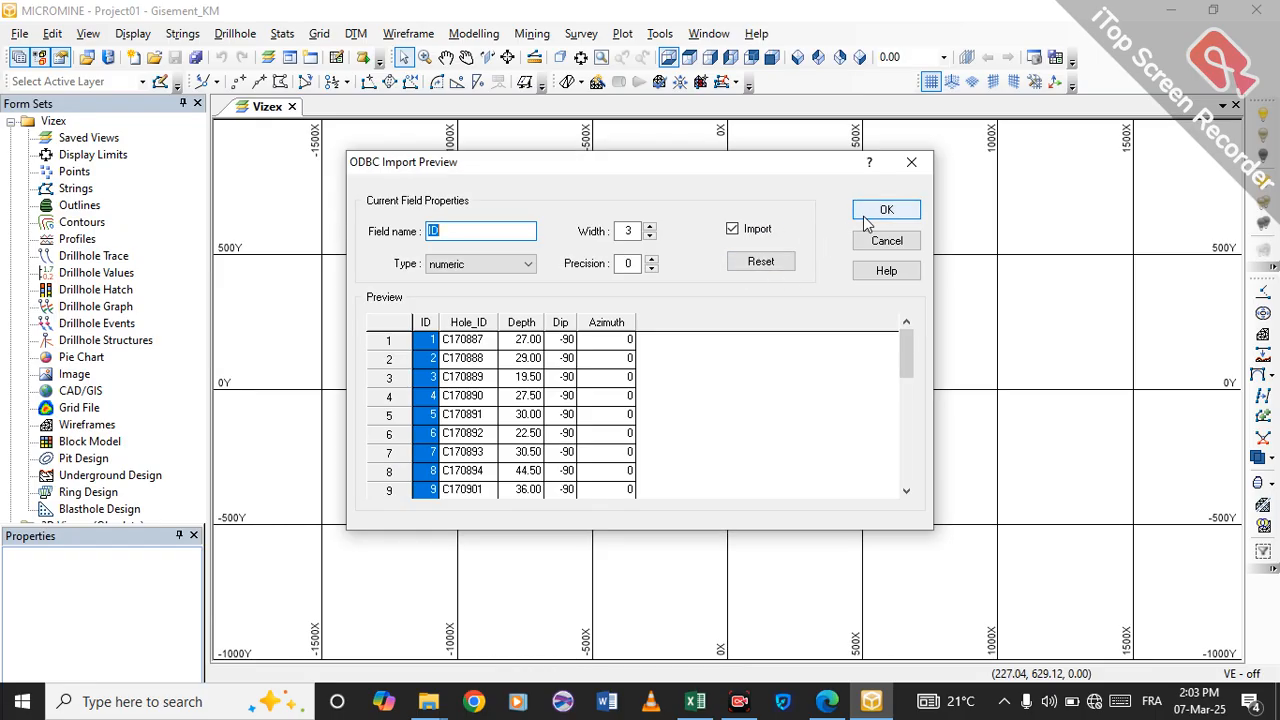
# Accept the previewed fields, import the SURVEY records over the existing Survey data file, and close the MDB import form.
pyautogui.click(865, 215)
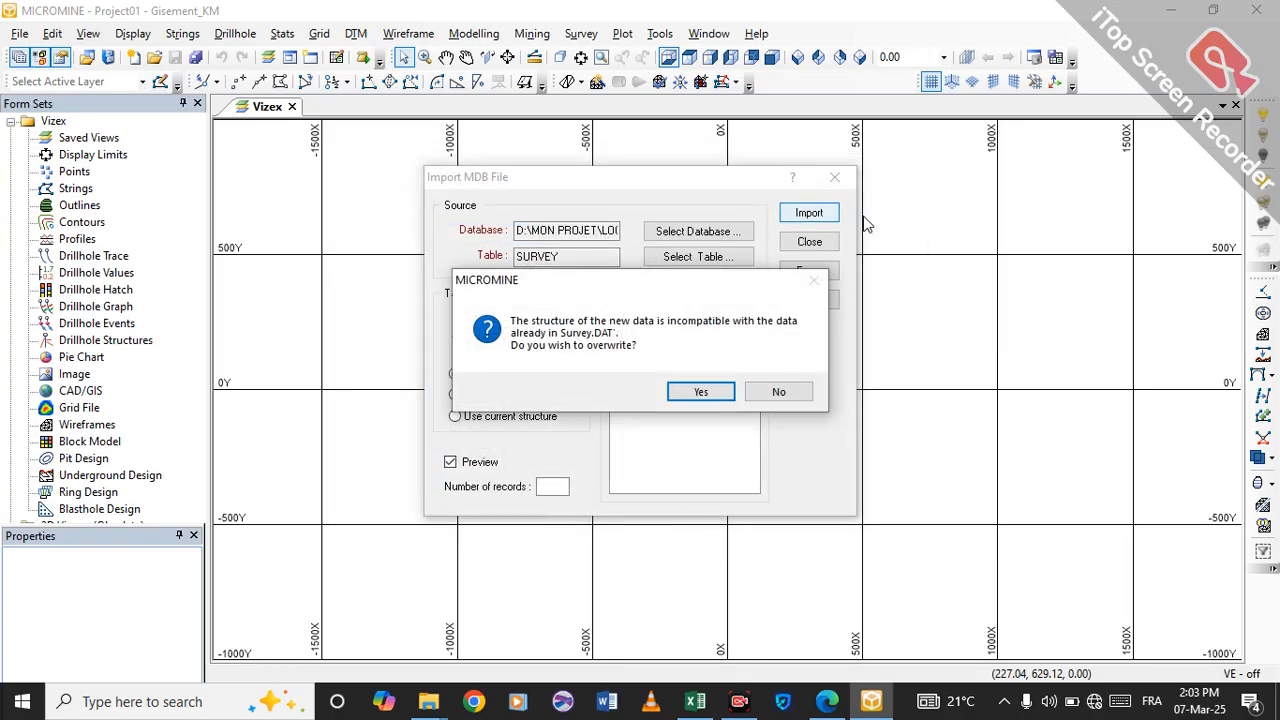
pyautogui.click(701, 391)
pyautogui.click(697, 393)
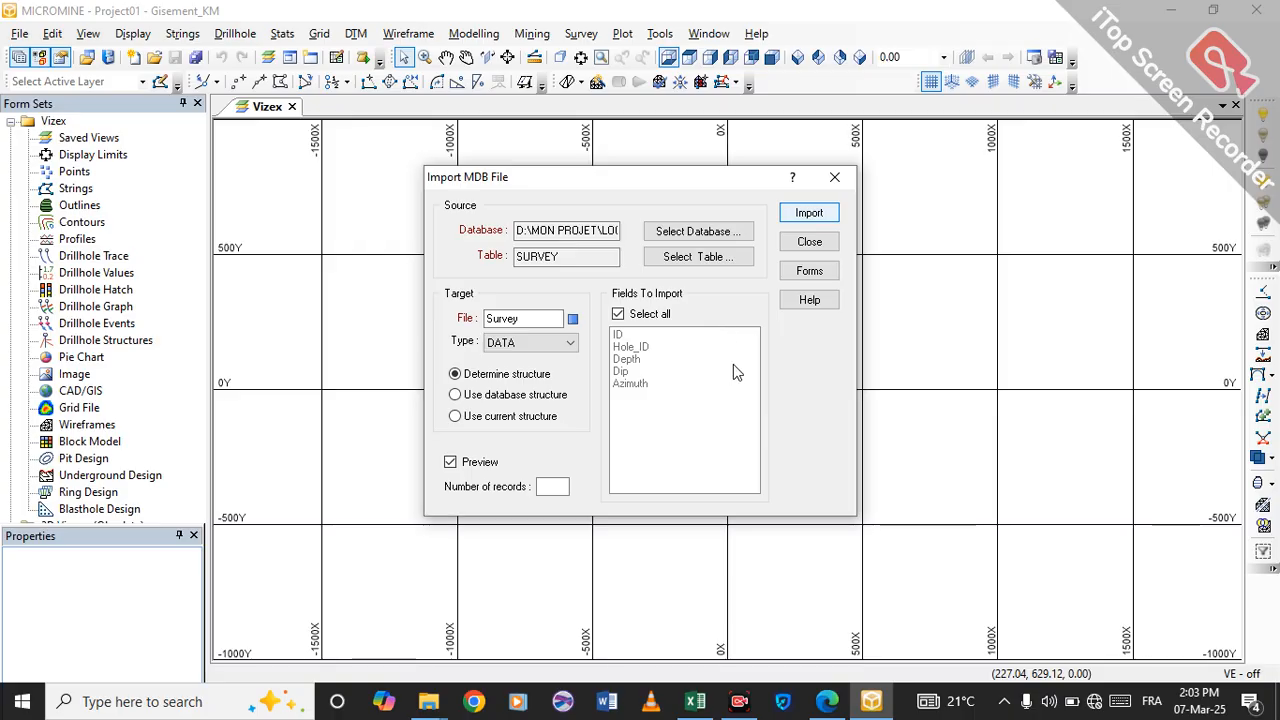
pyautogui.click(837, 178)
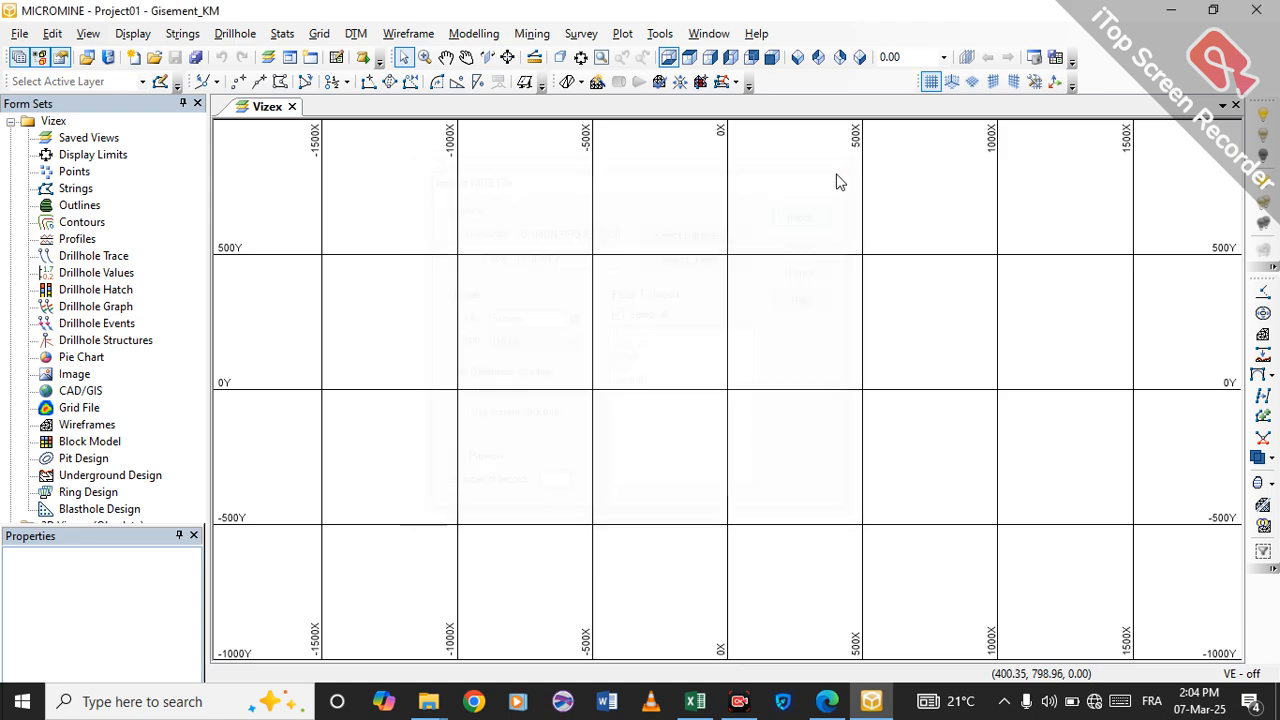
# Open the imported Assay data file from the Project01 folder to view its records.
pyautogui.click(19, 33)
pyautogui.moveTo(52, 33)
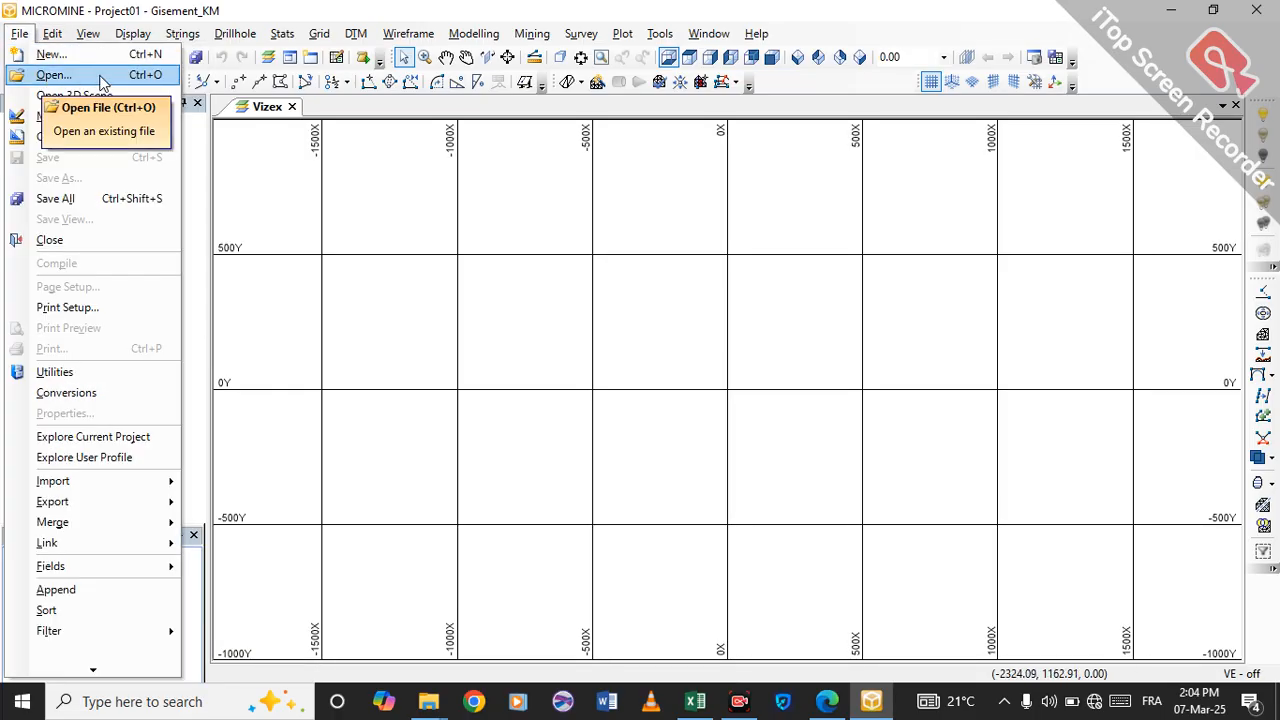
pyautogui.click(47, 78)
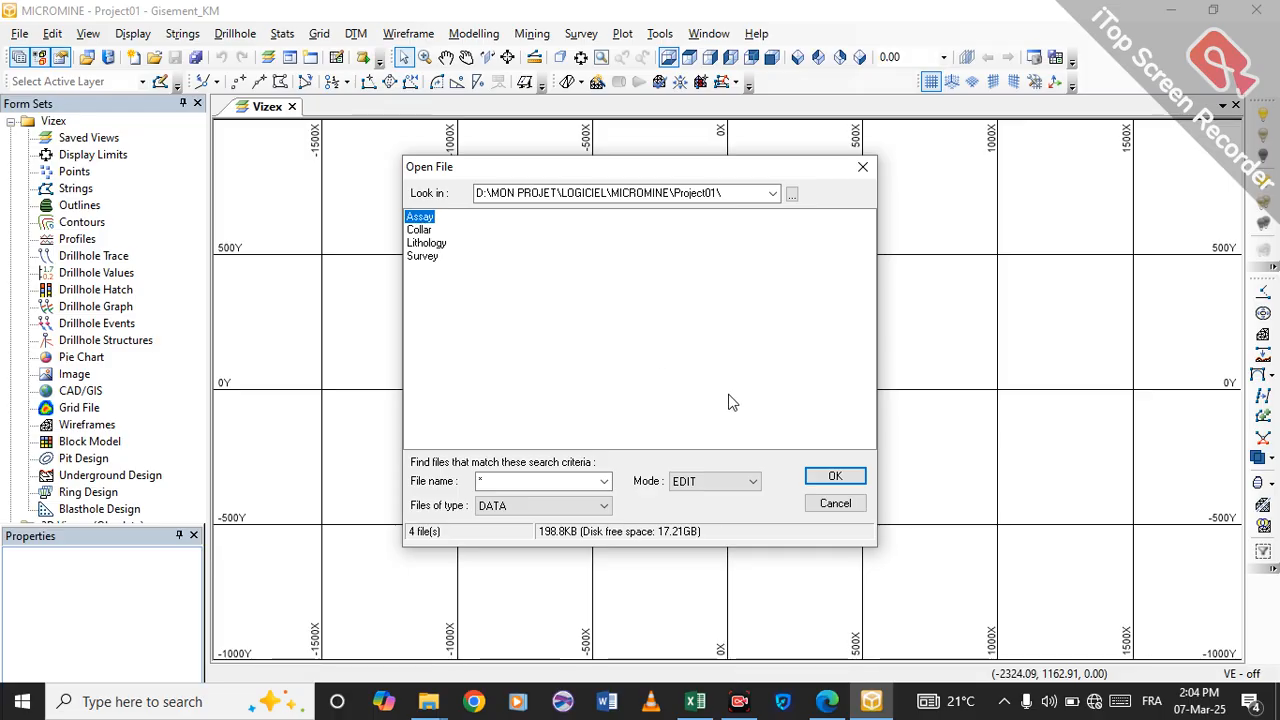
pyautogui.click(845, 477)
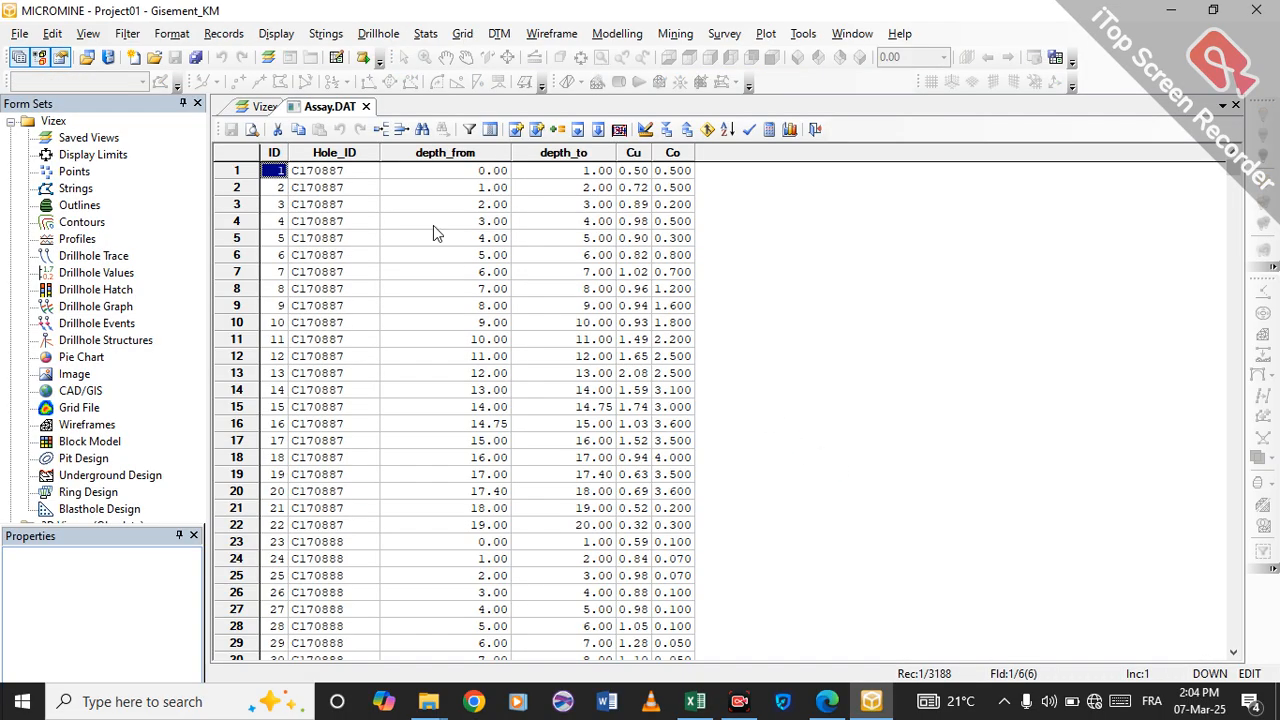
# Open the imported Collar data file from the Project01 folder to view its records.
pyautogui.click(19, 33)
pyautogui.click(53, 76)
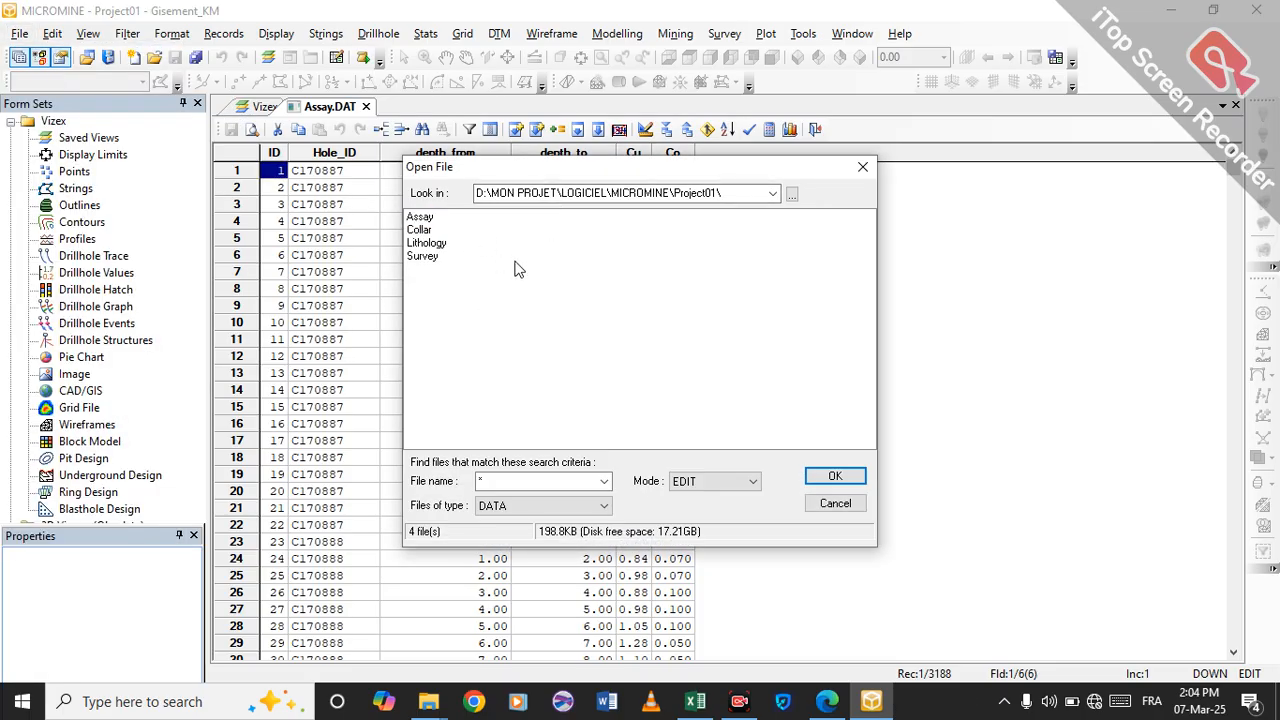
pyautogui.click(418, 230)
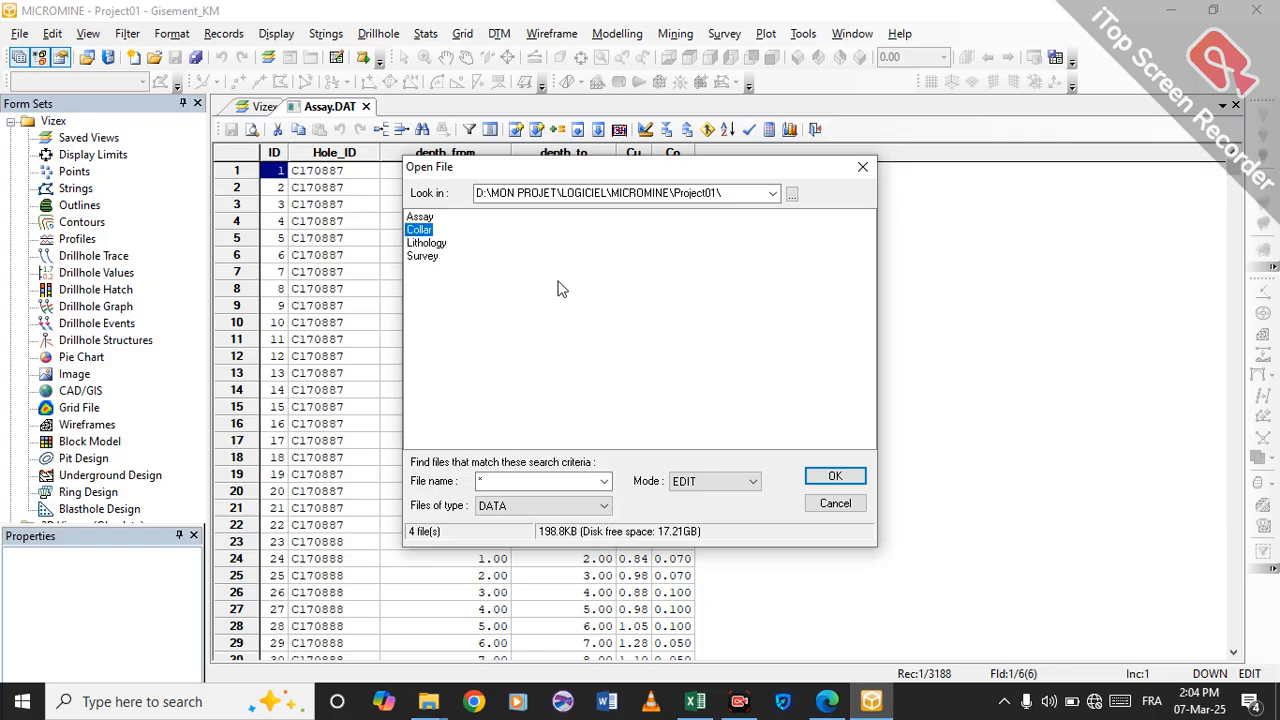
pyautogui.click(824, 480)
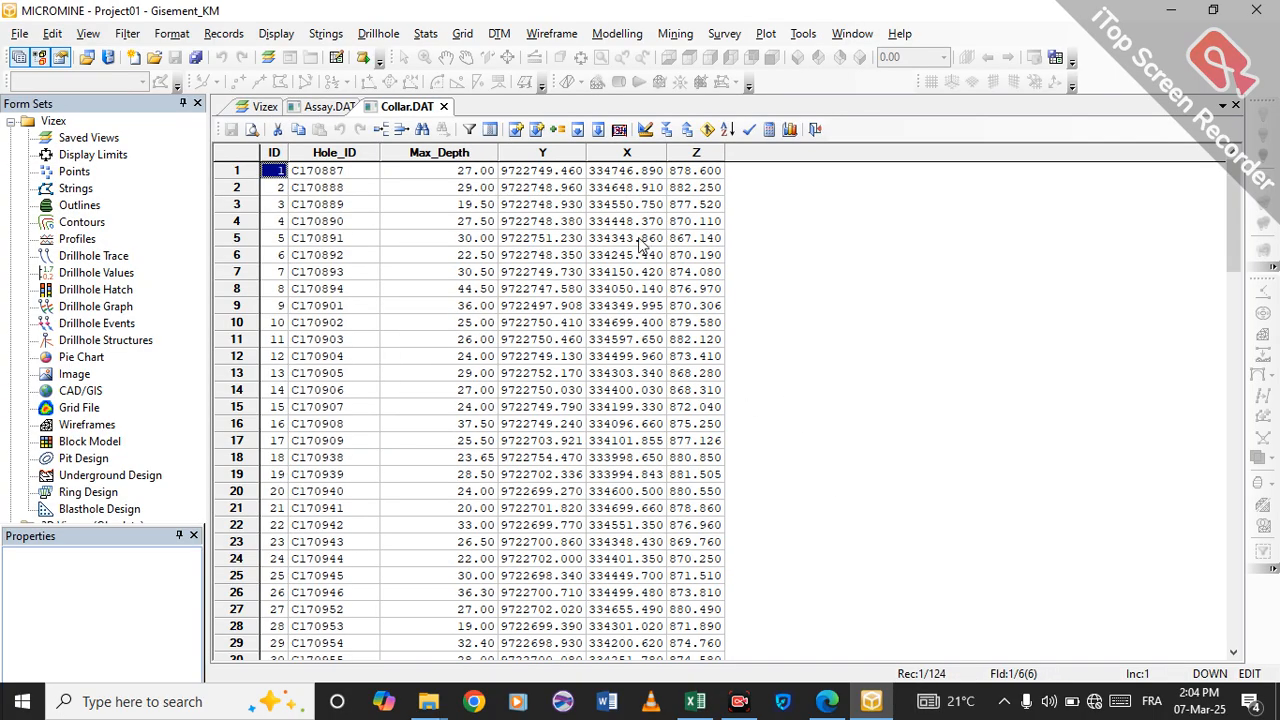